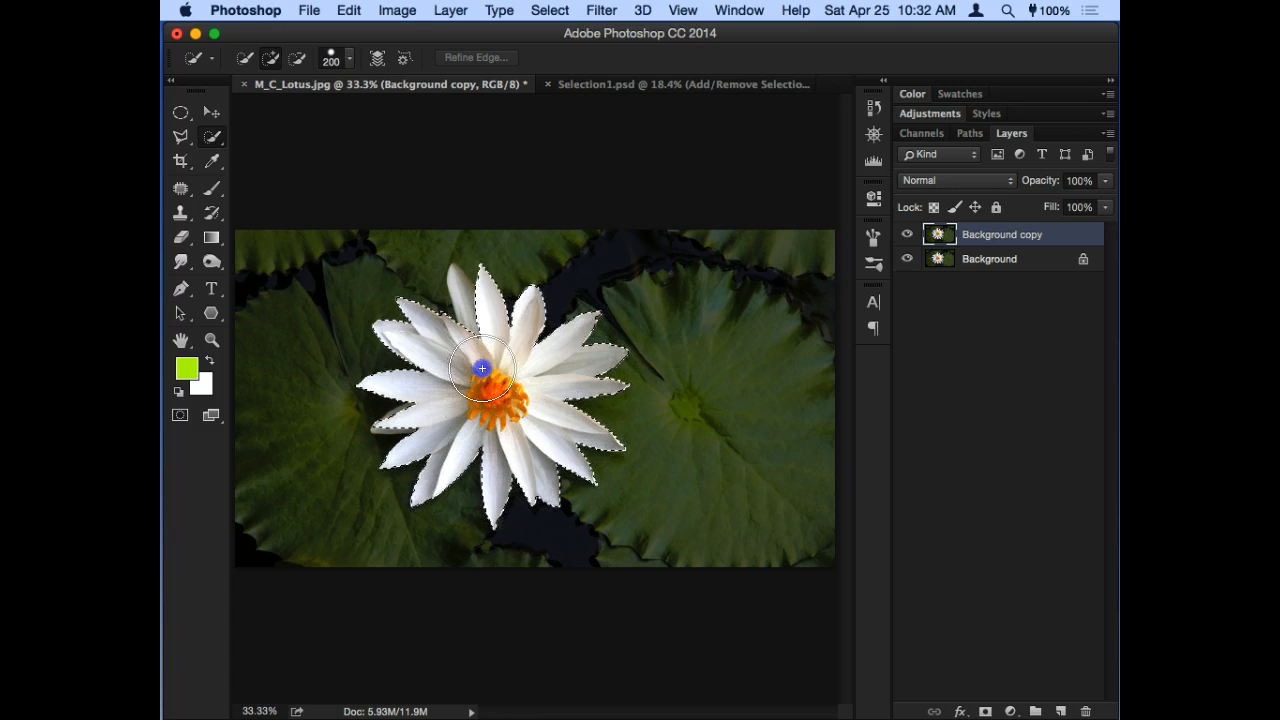
- Add the unselected upper back petal to the flower selection with the Quick Selection brush at size 90
key(bracketleft)
key(bracketleft)
key(bracketleft)
key(bracketleft)
key(bracketleft)
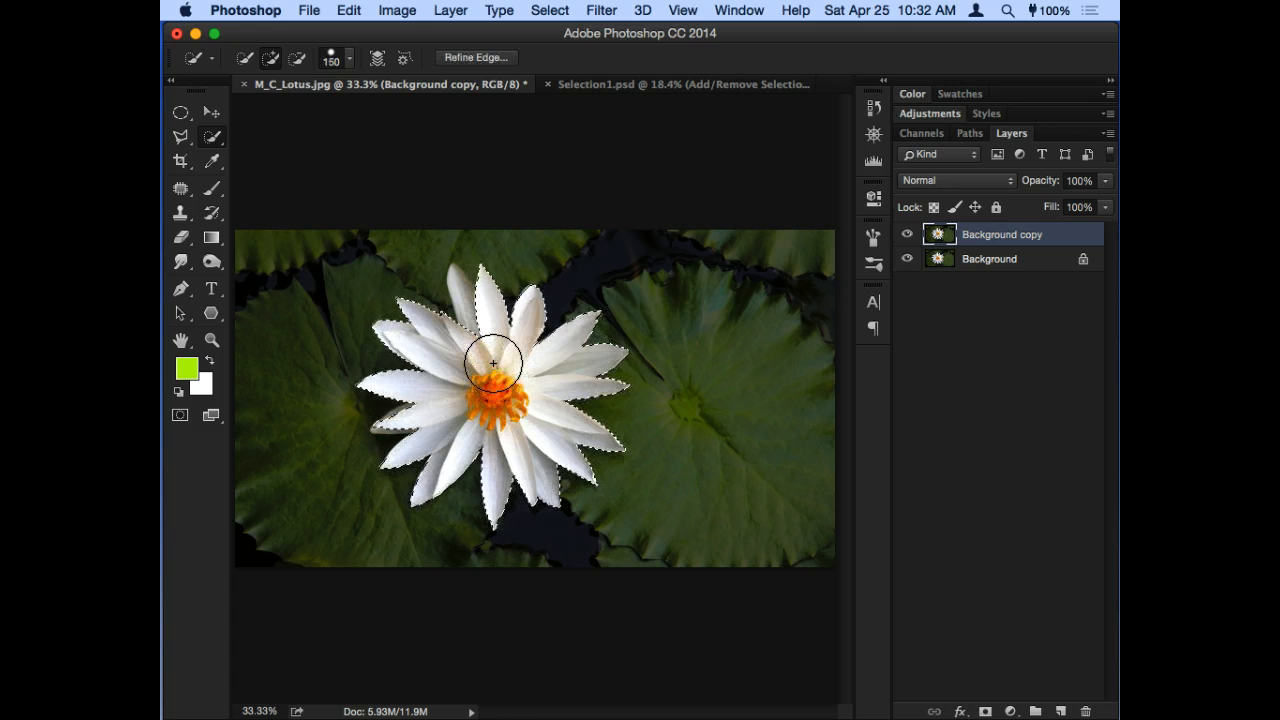
click(471, 329)
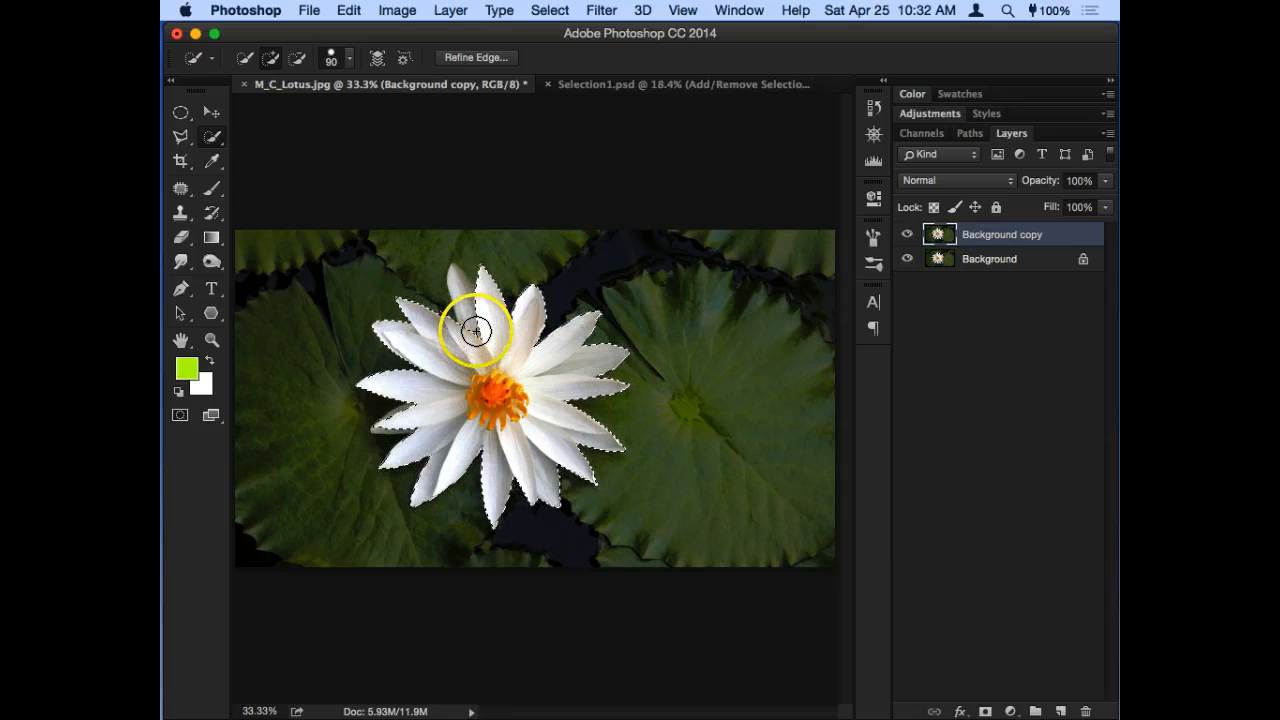
key(super+plus)
drag(490, 340, 560, 389)
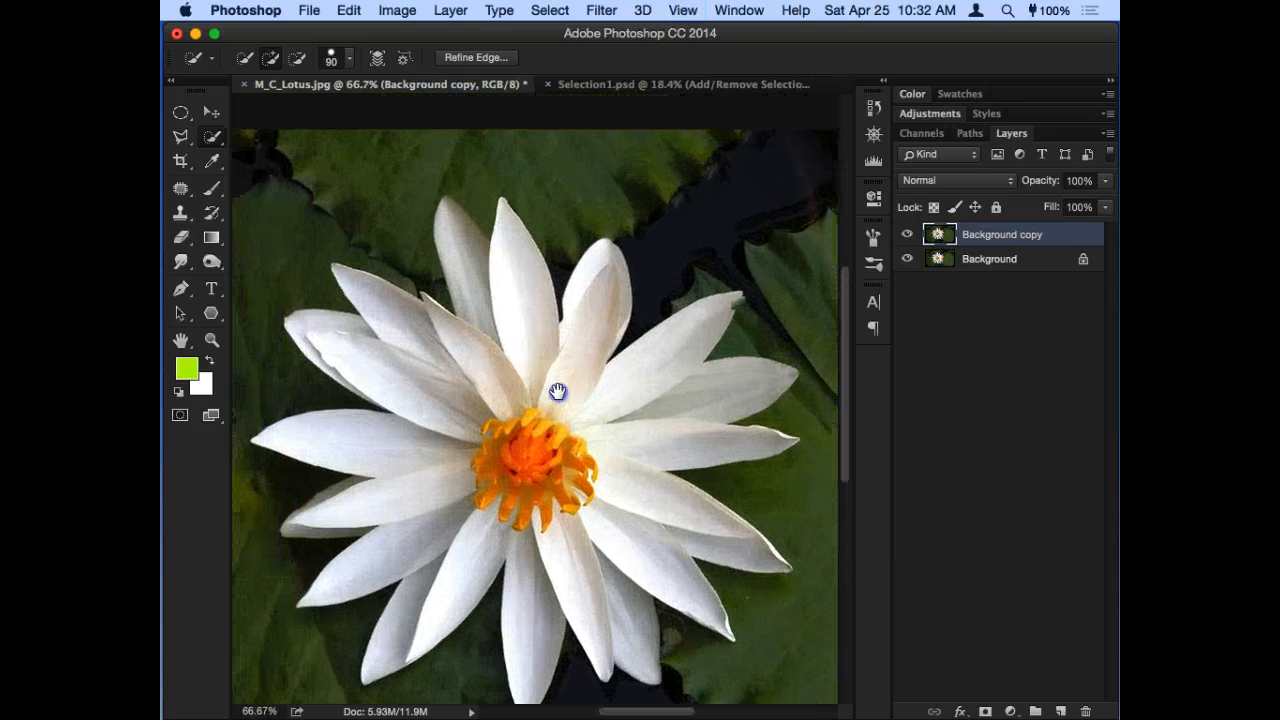
drag(503, 355, 535, 311)
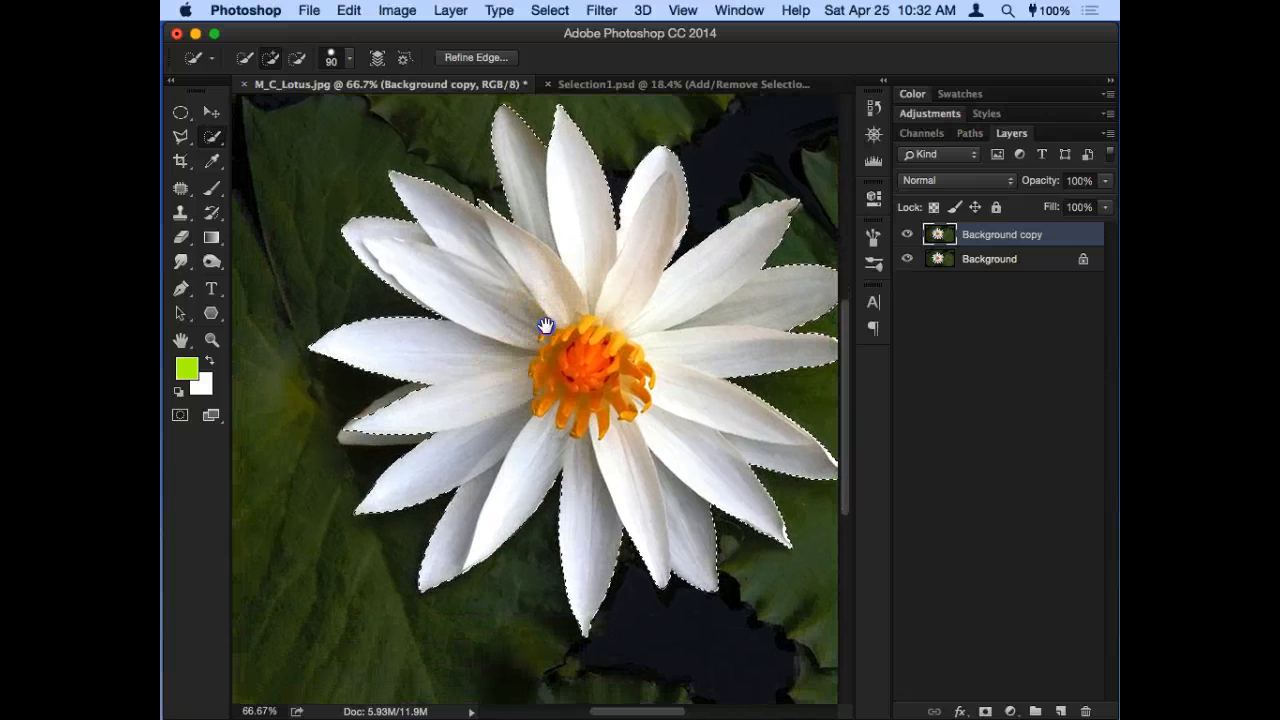
- Add the shaded folded edges of the lower-left petal to the selection, using a Quick Selection brush of size 15
key(super+plus)
key(super+plus)
key(super+plus)
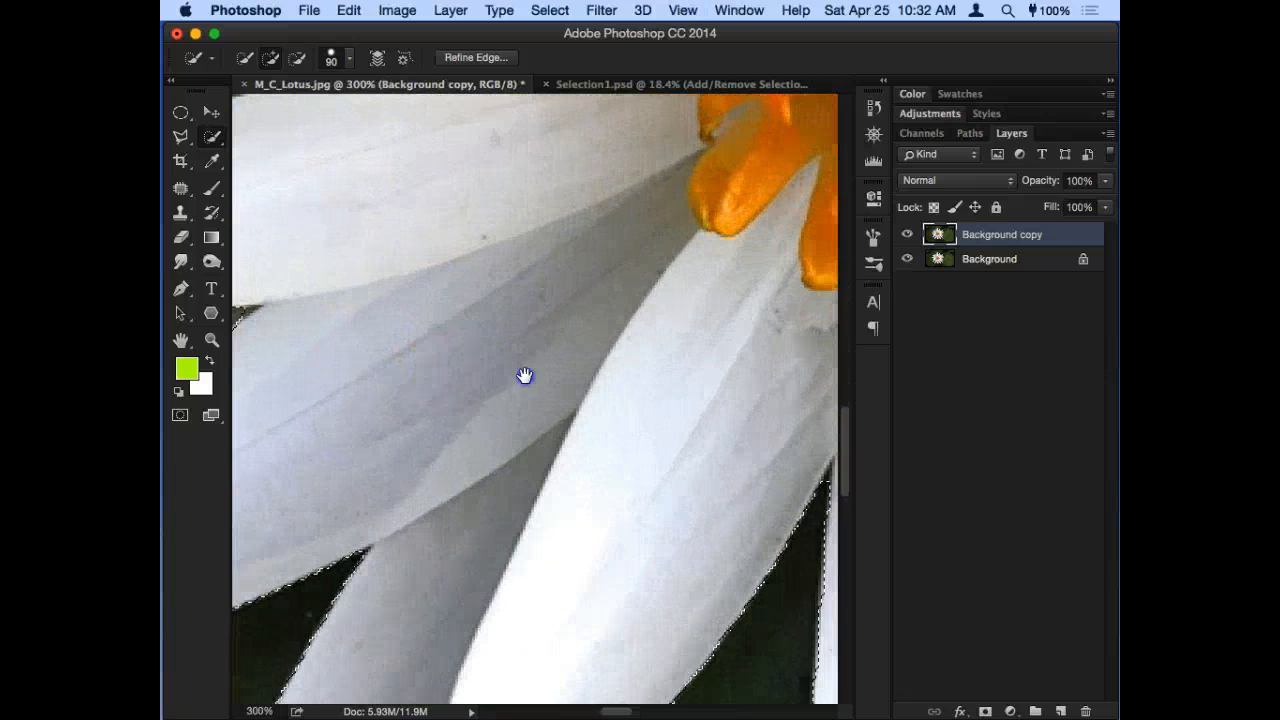
key(bracketleft)
key(bracketleft)
key(bracketleft)
key(bracketleft)
key(bracketleft)
key(bracketleft)
key(bracketleft)
key(bracketleft)
key(bracketleft)
key(bracketleft)
key(bracketleft)
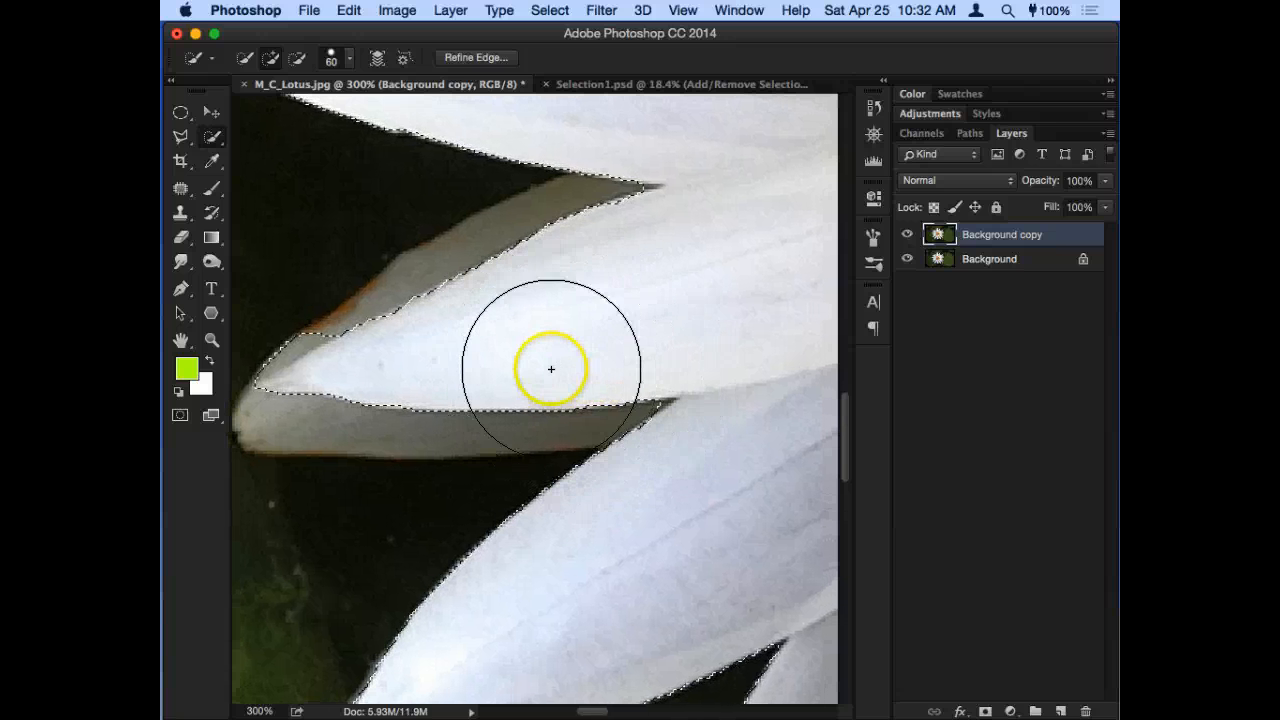
drag(518, 390, 494, 411)
click(489, 271)
drag(489, 271, 477, 260)
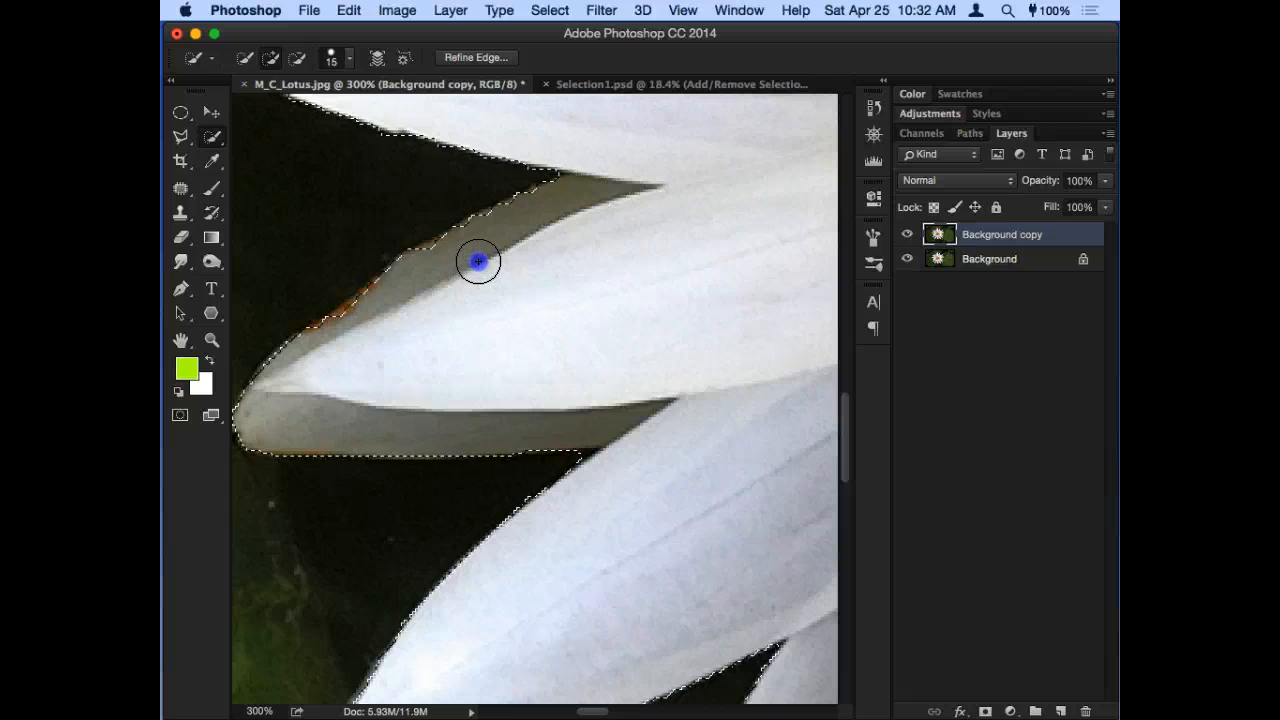
- Open Refine Edge for the flower selection and move its dialog clear of the flower
key(super+minus)
key(super+minus)
key(super+minus)
key(super+minus)
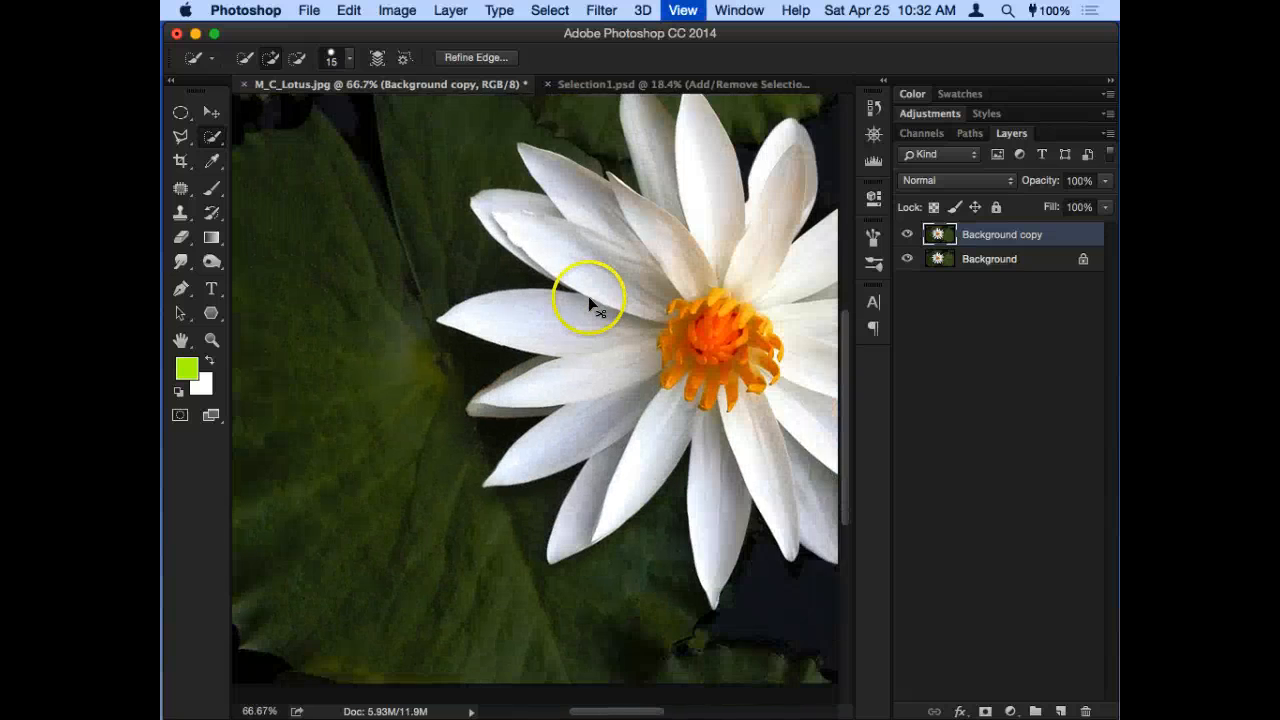
drag(689, 343, 565, 328)
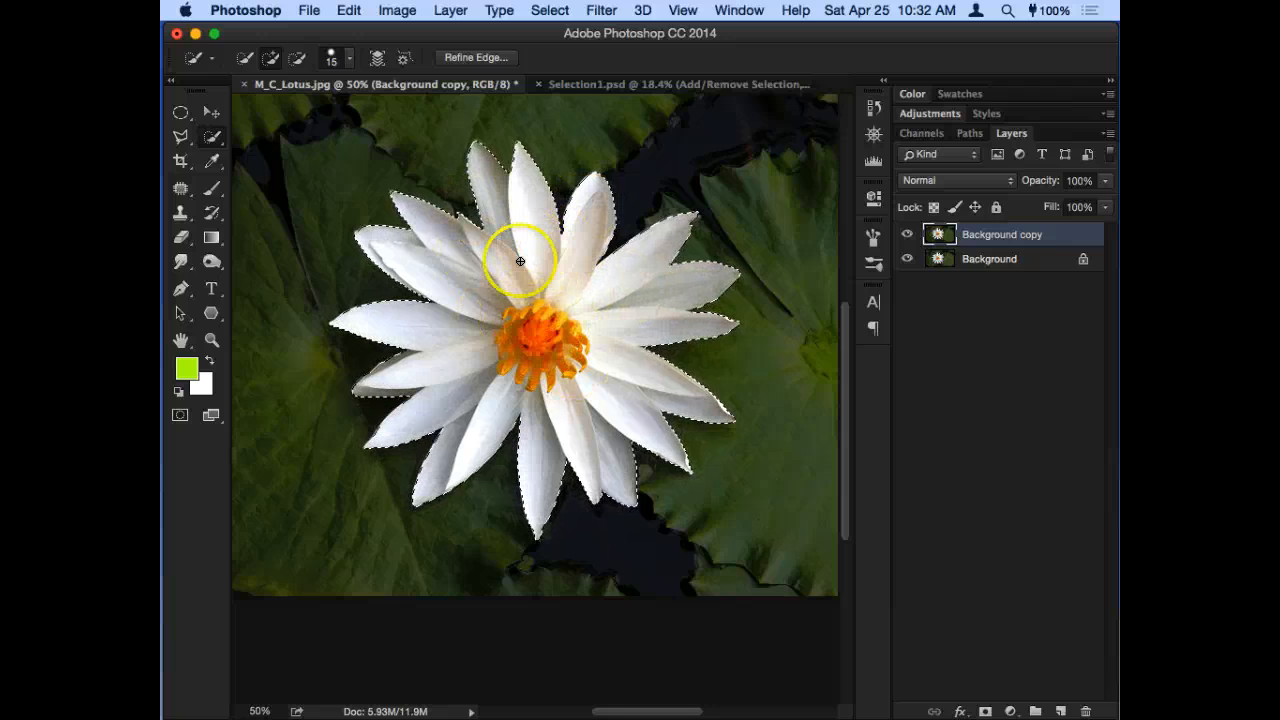
click(488, 62)
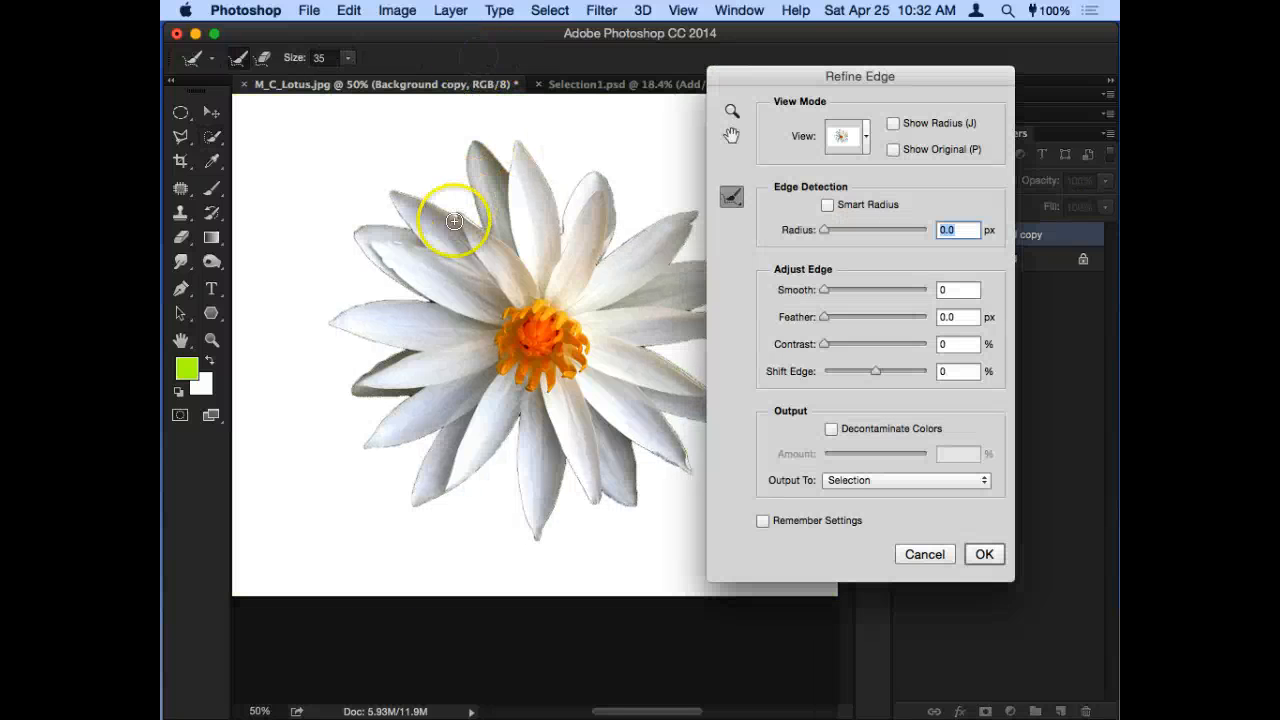
drag(793, 86, 871, 97)
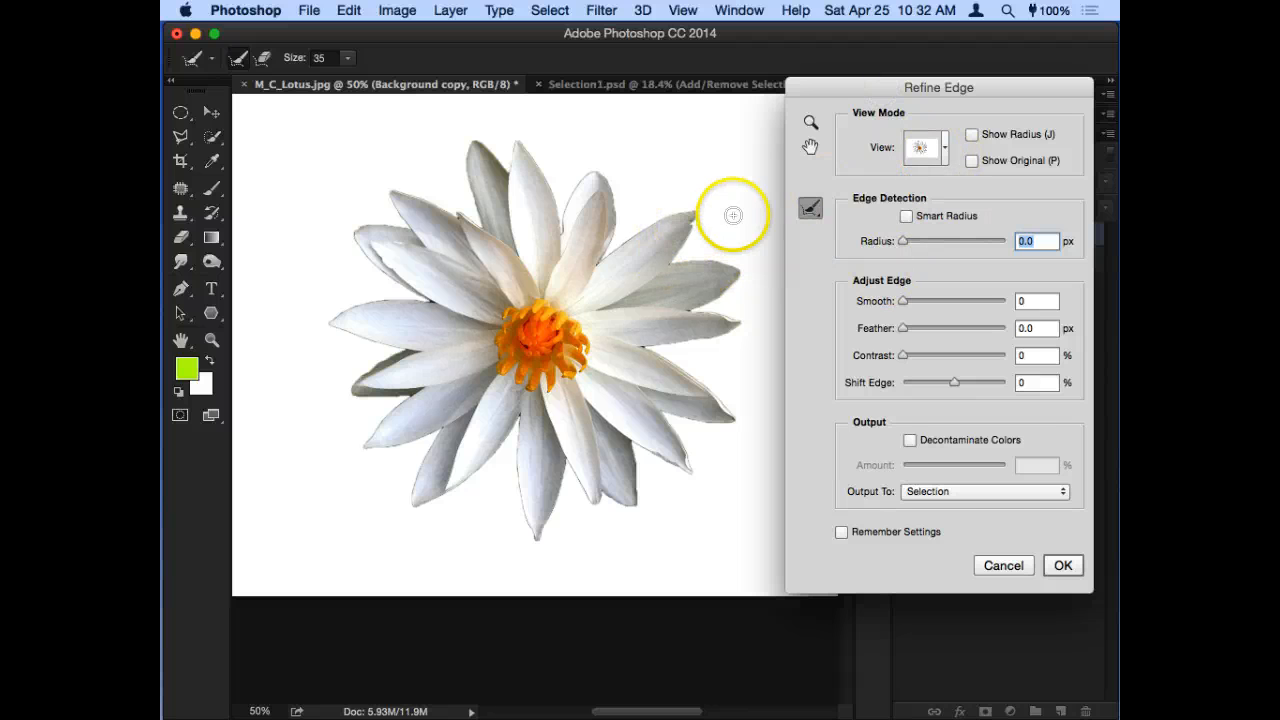
- Preview the flower selection in the On Black view and return to On White
click(945, 156)
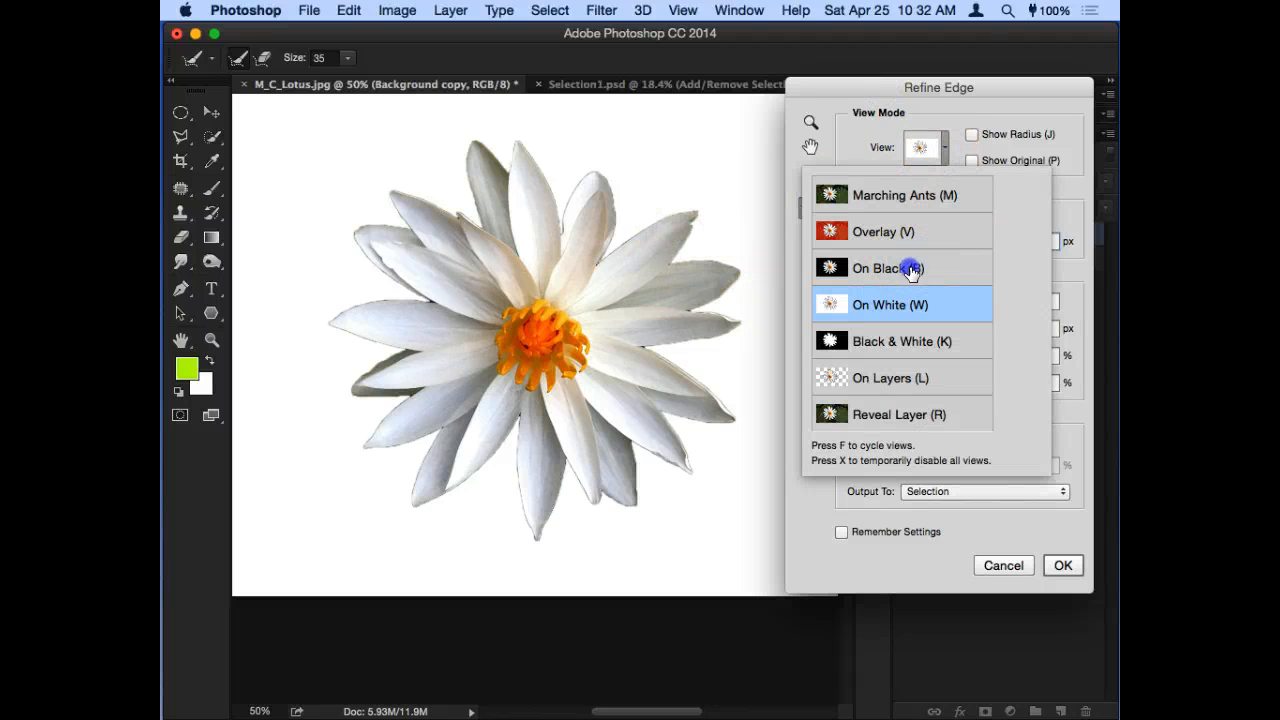
click(910, 266)
click(943, 155)
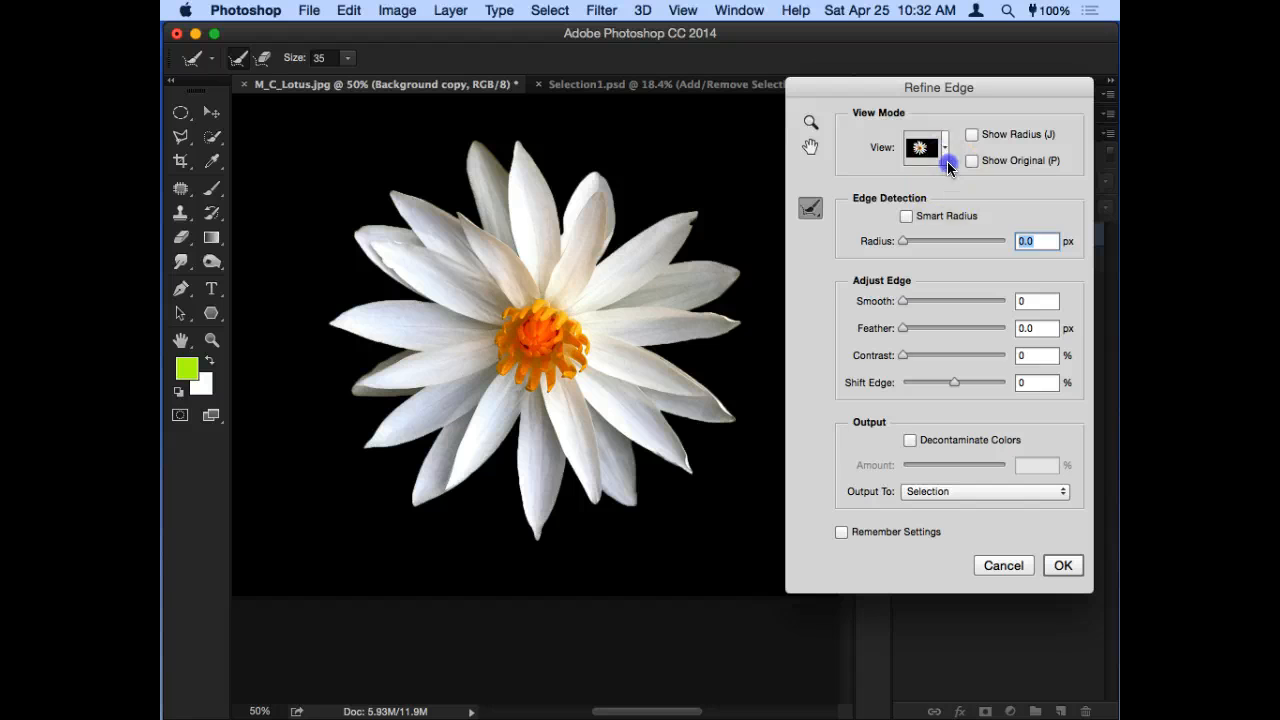
click(947, 165)
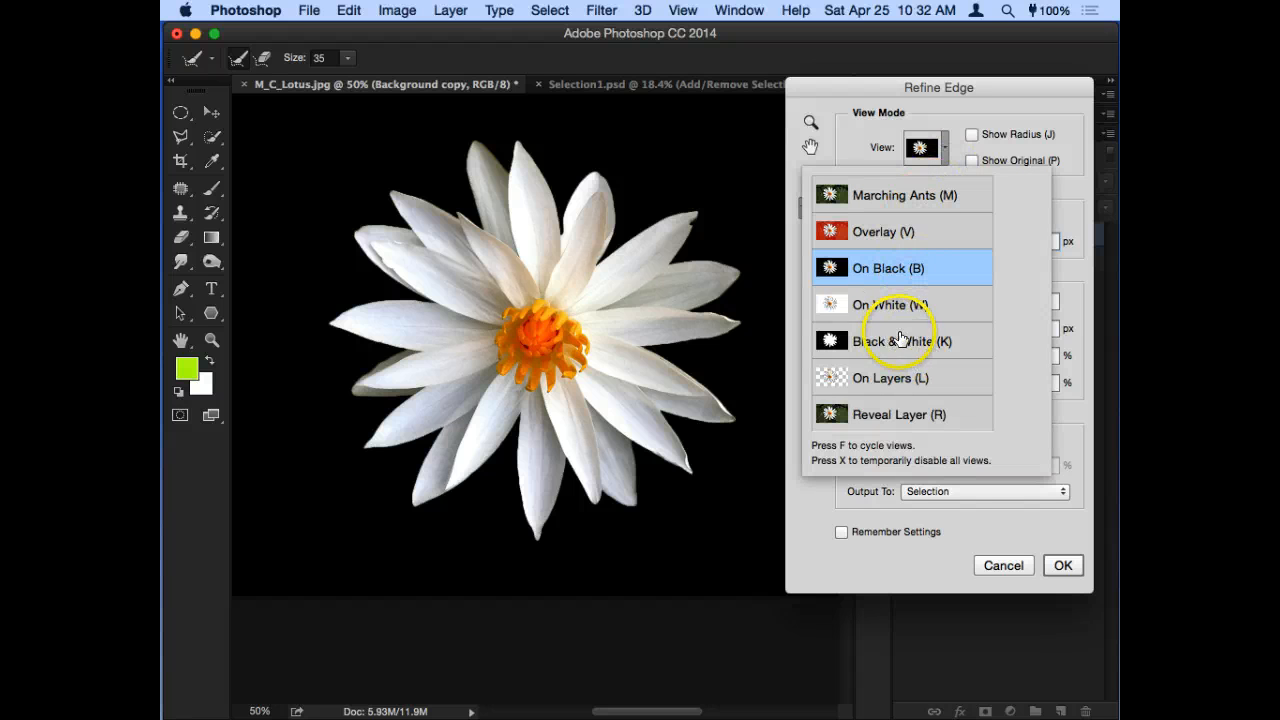
click(918, 302)
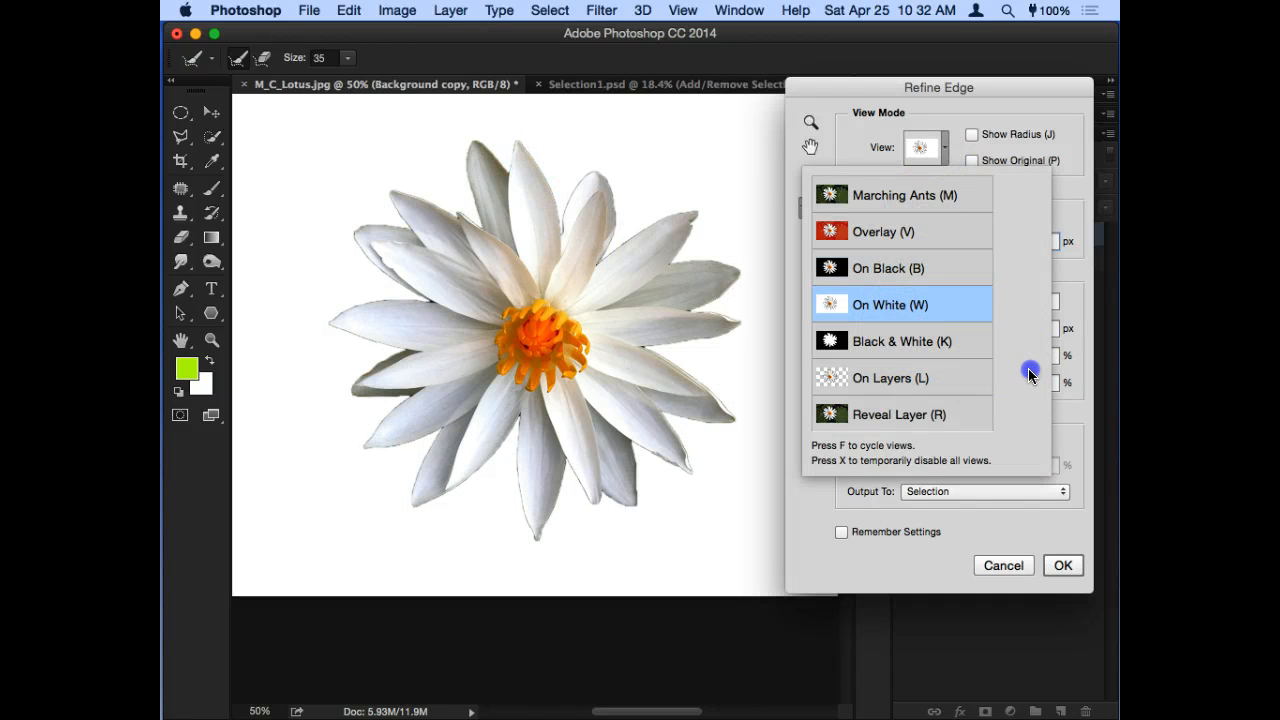
- Compare the On Layers, Reveal Layer, Black & White, Overlay and Marching Ants previews, finishing with On White
click(926, 378)
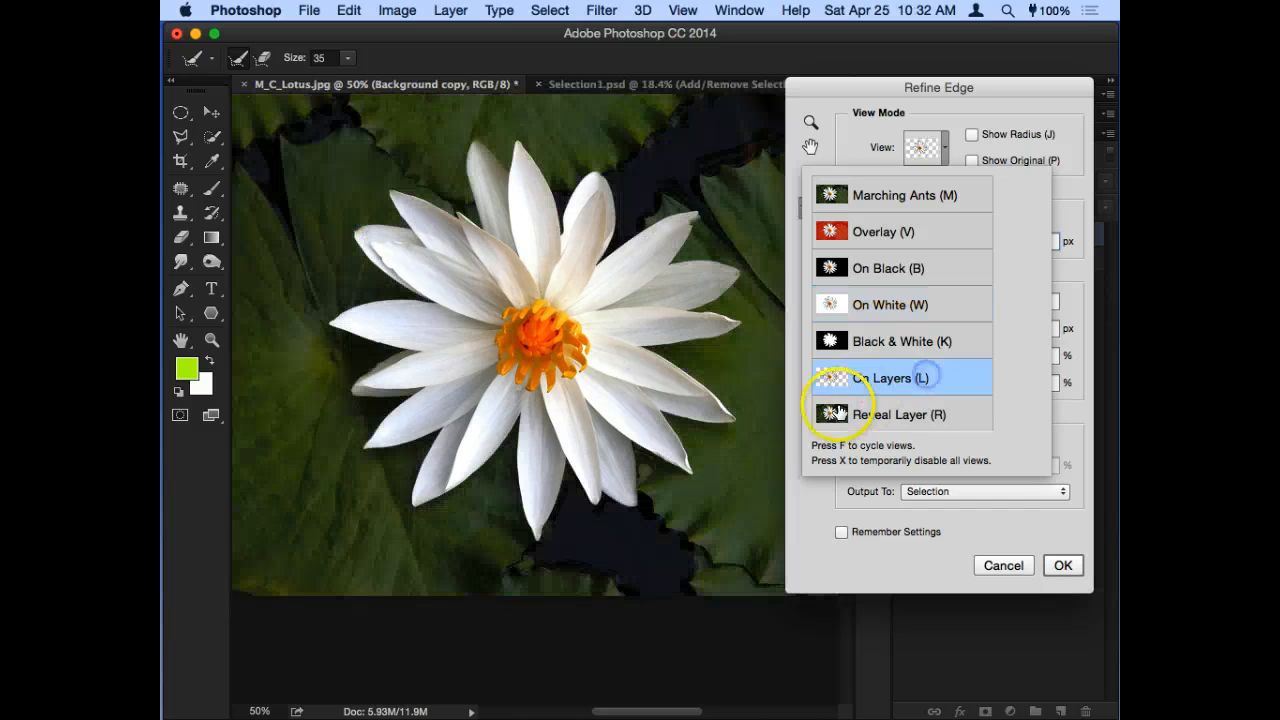
click(920, 418)
click(920, 377)
click(922, 338)
click(914, 300)
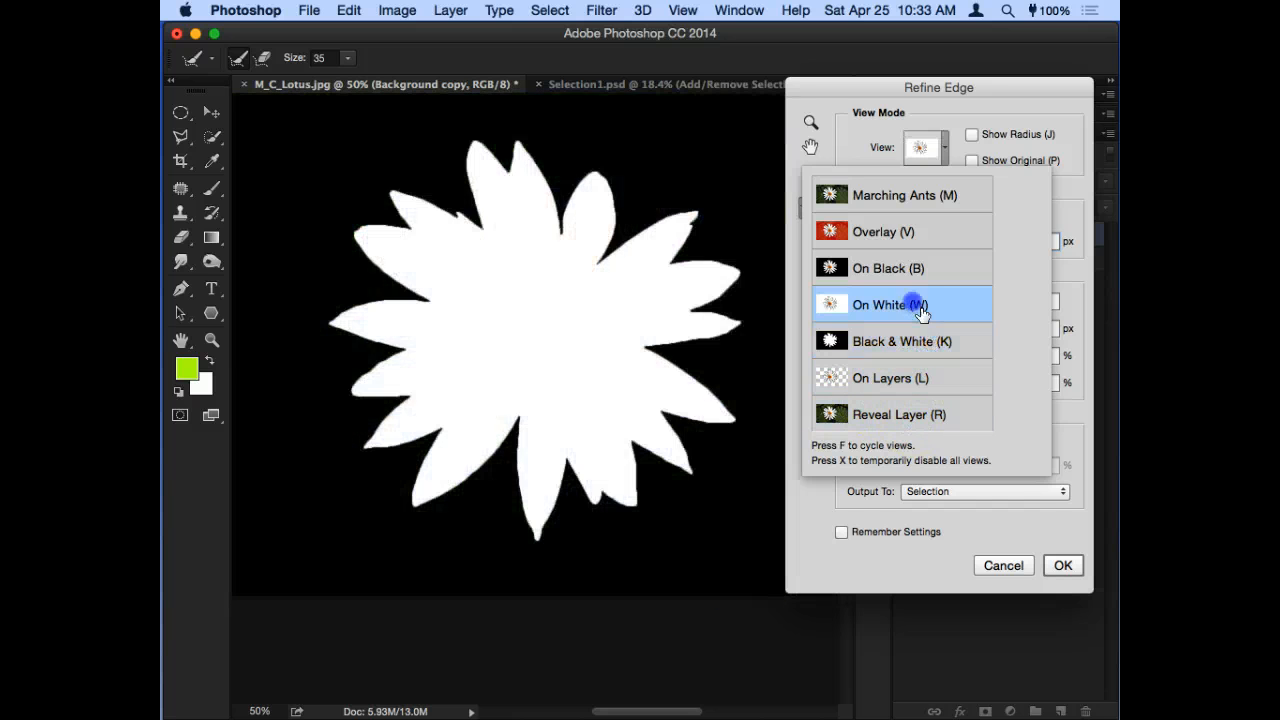
click(878, 232)
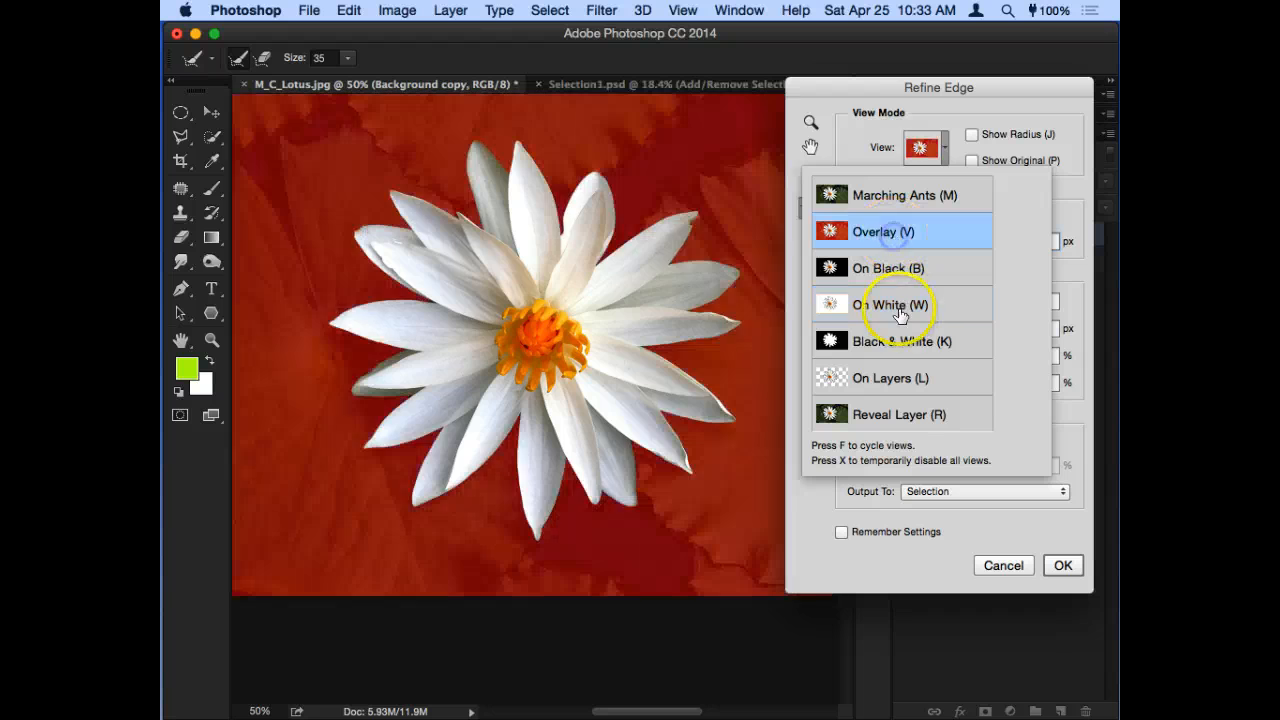
click(902, 305)
click(871, 195)
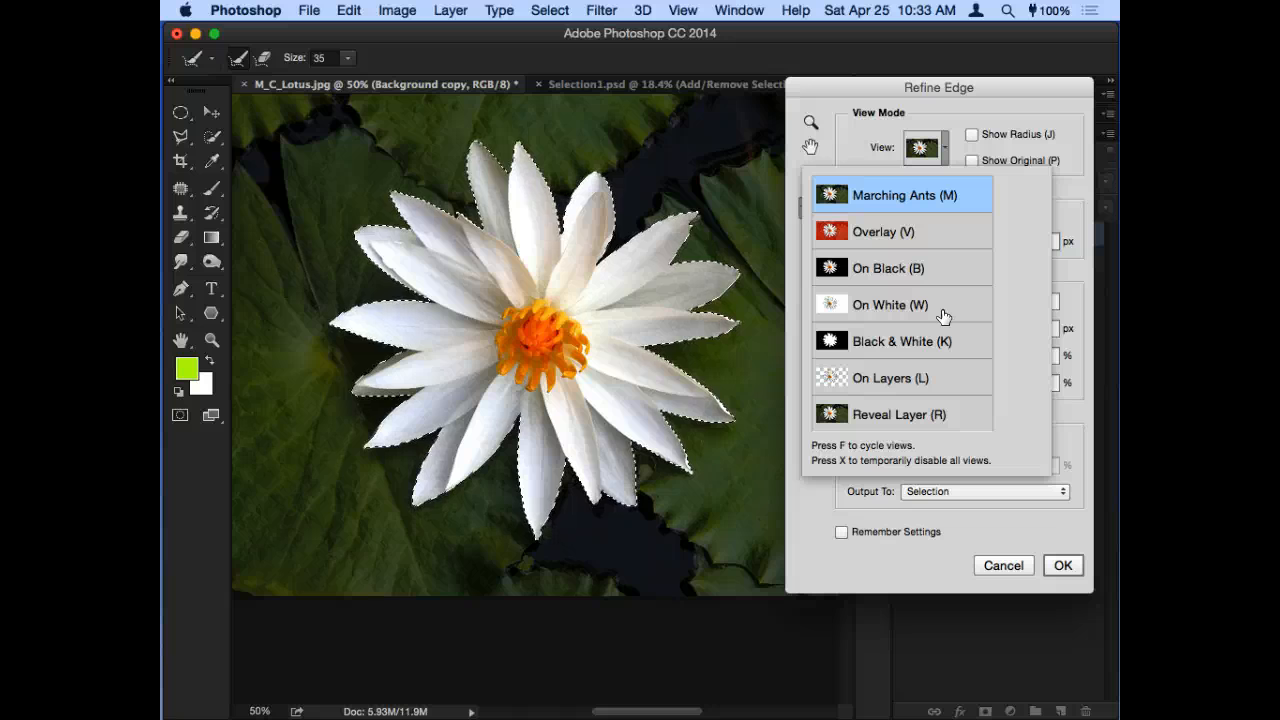
click(937, 302)
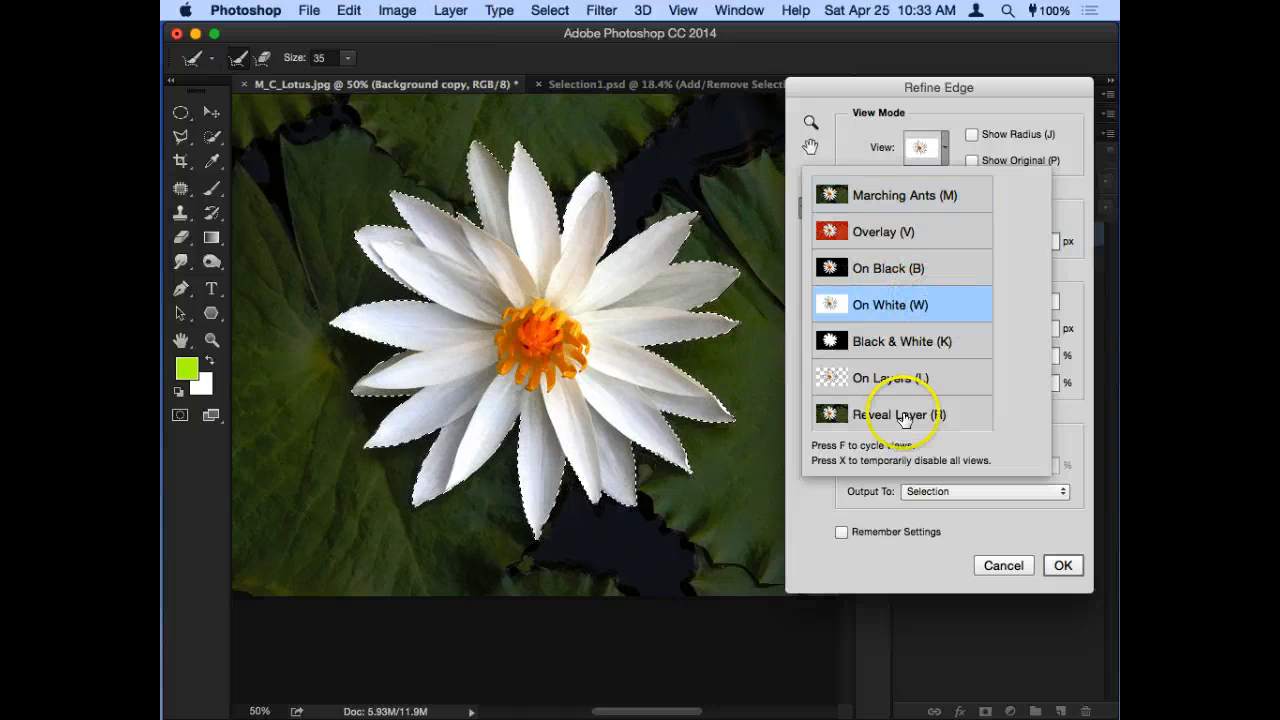
click(1074, 257)
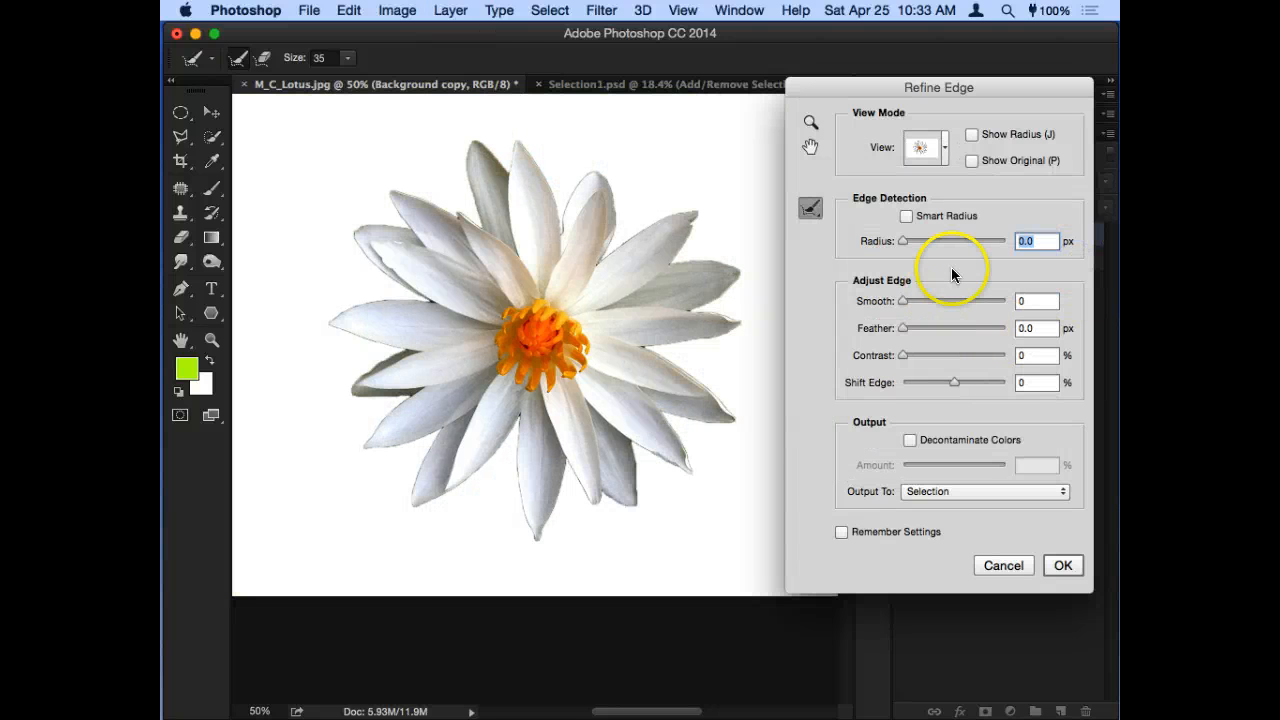
- Turn on Smart Radius and set the edge detection radius to 1.7 px
click(905, 216)
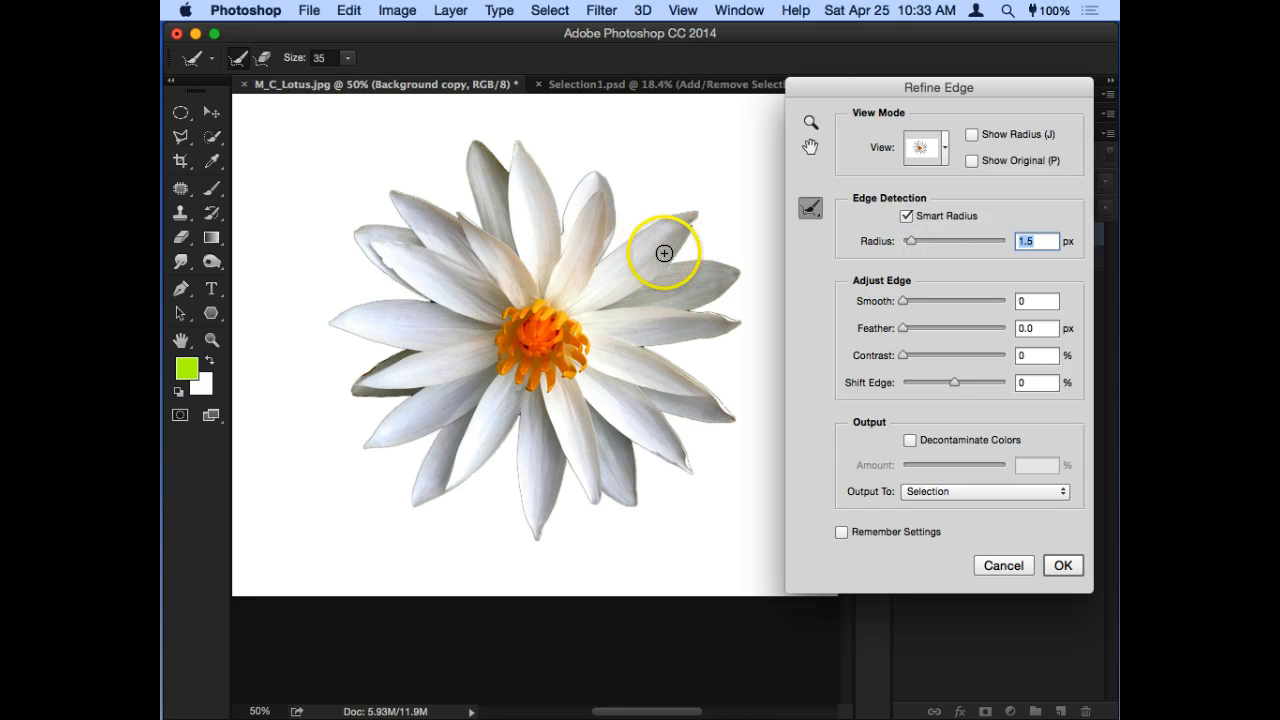
drag(669, 238, 634, 150)
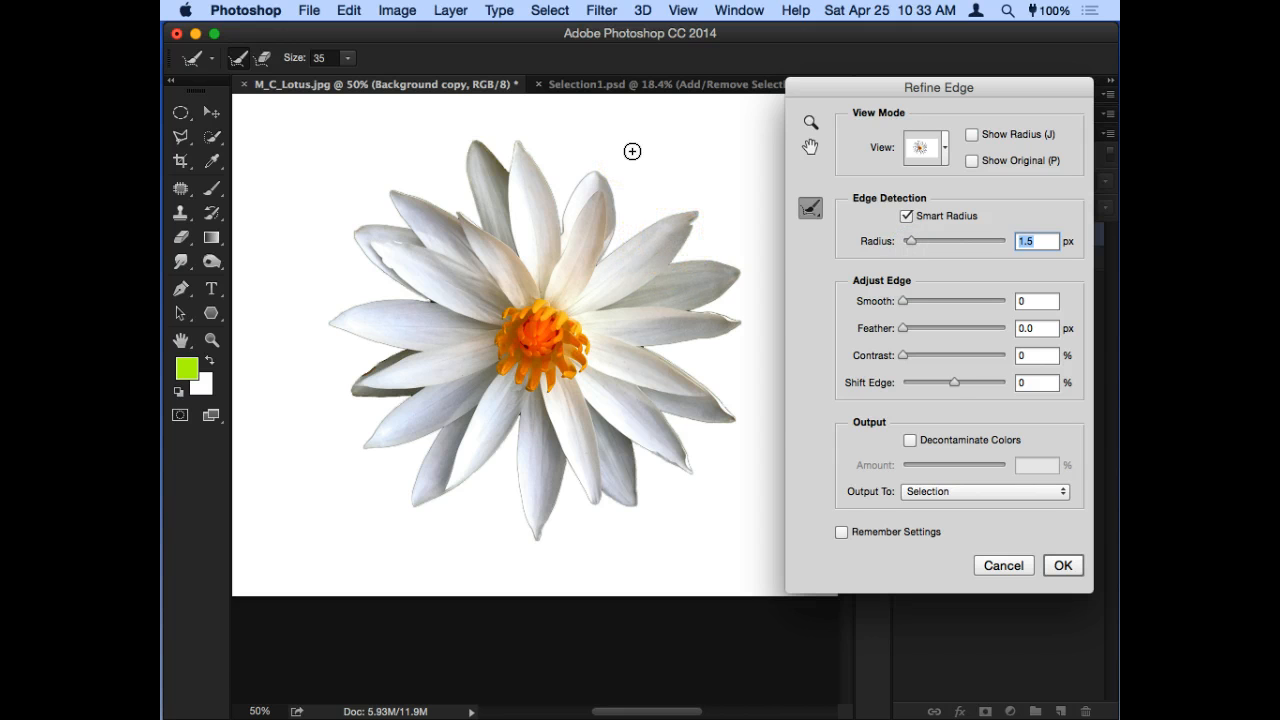
key(super+equal)
drag(905, 238, 895, 240)
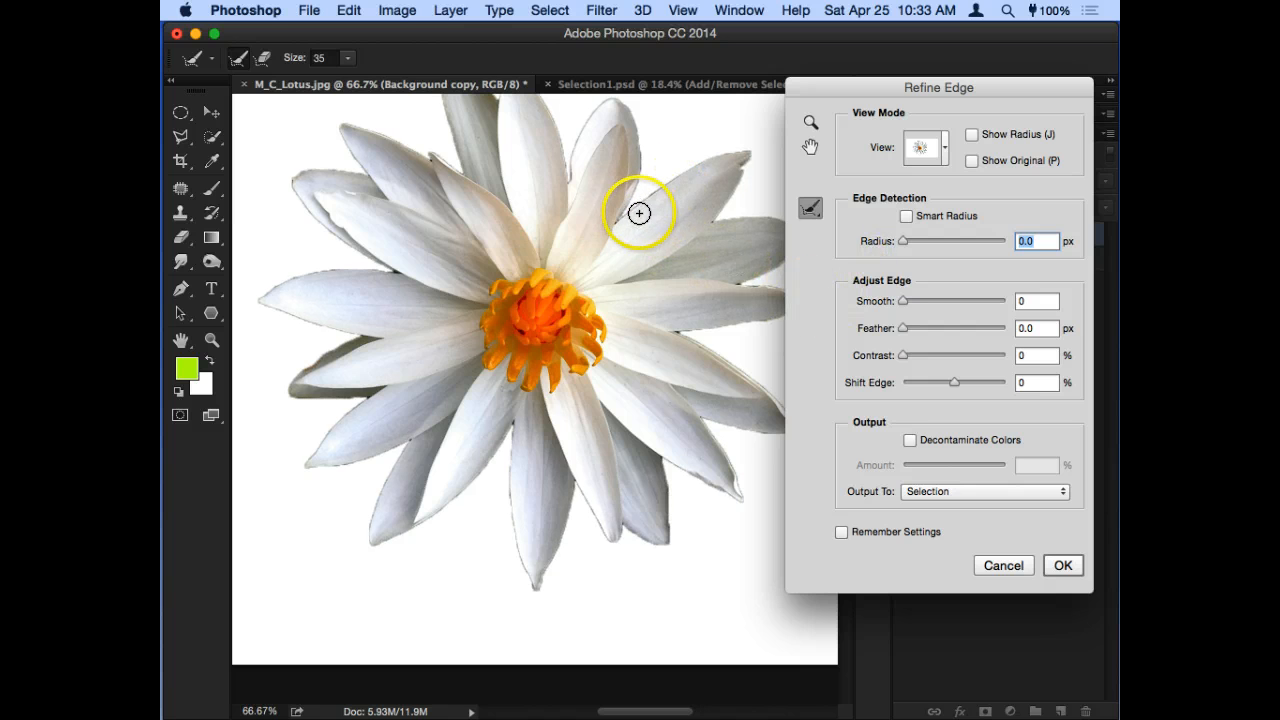
click(906, 218)
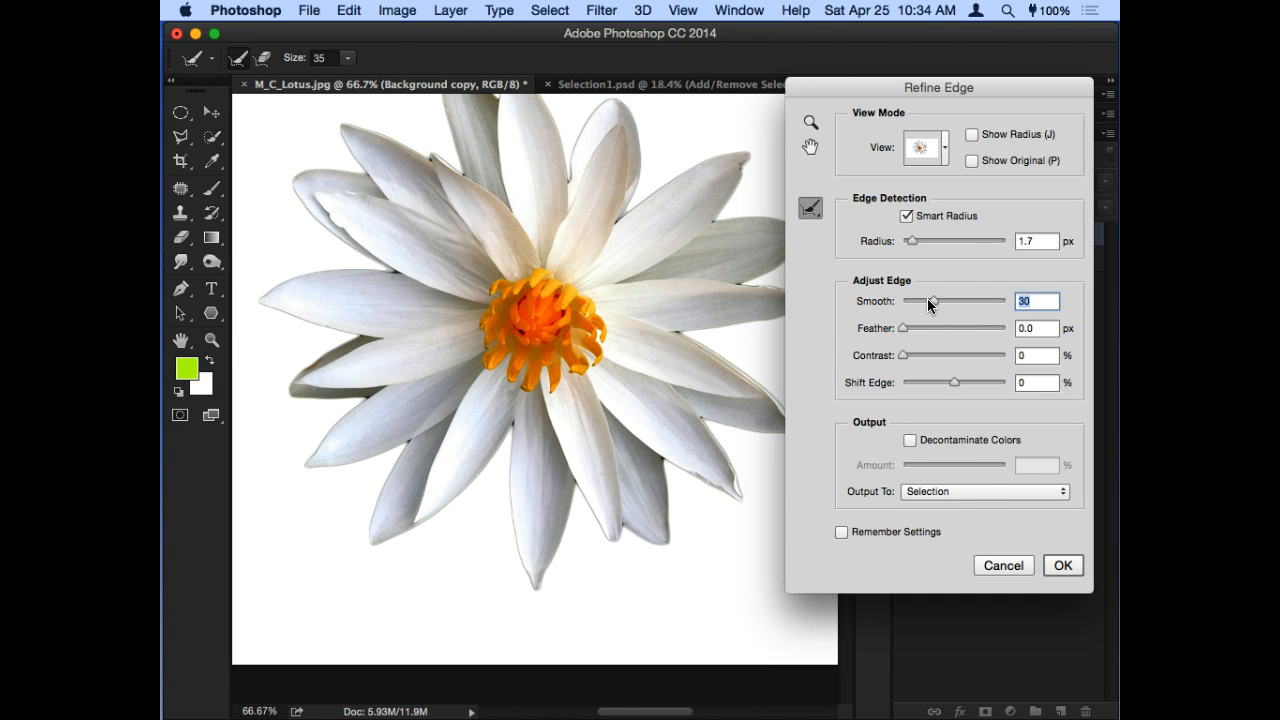
- Set the edge's Smooth to 14, try several feather strengths, and settle Feather at 1.3 px
drag(927, 299, 920, 332)
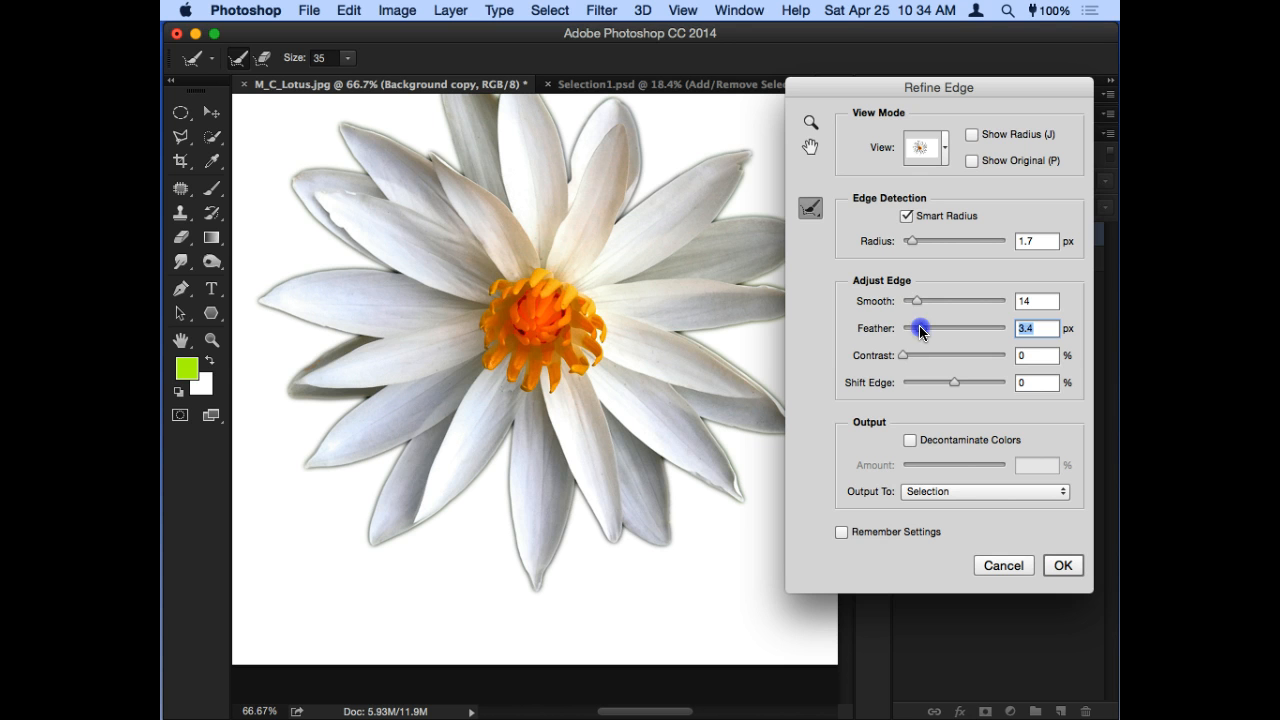
drag(913, 332, 907, 331)
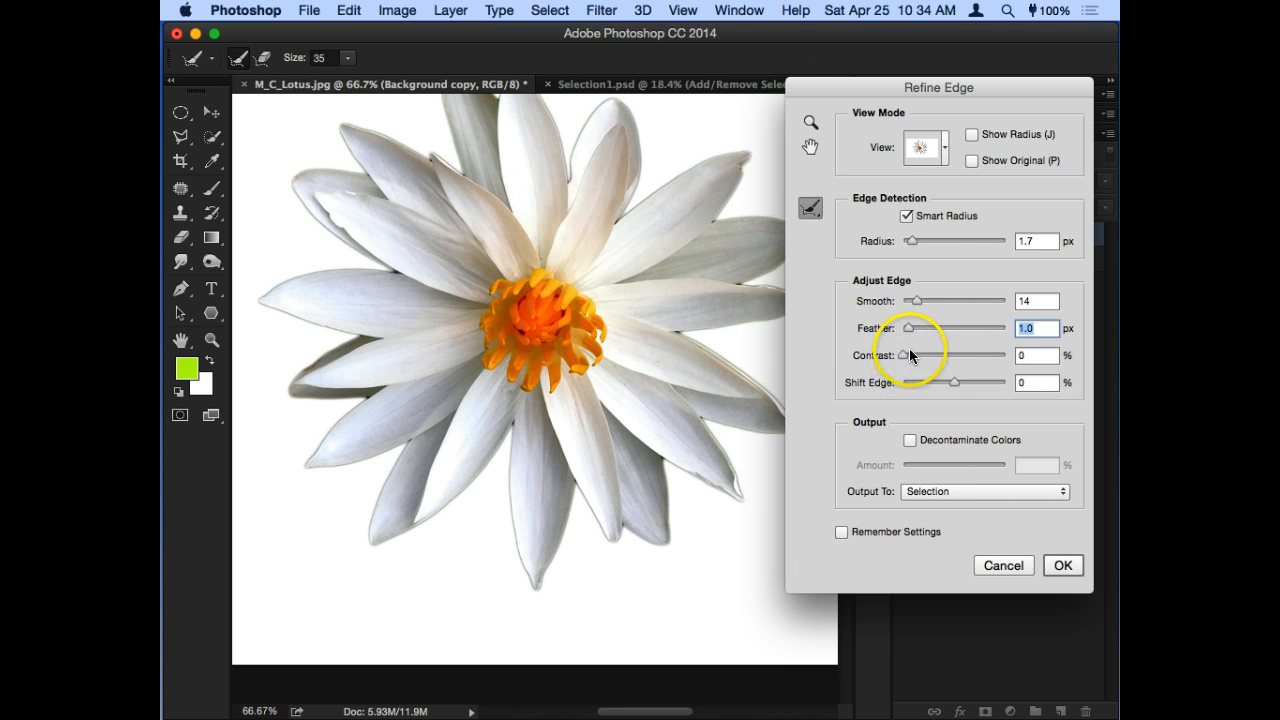
click(911, 330)
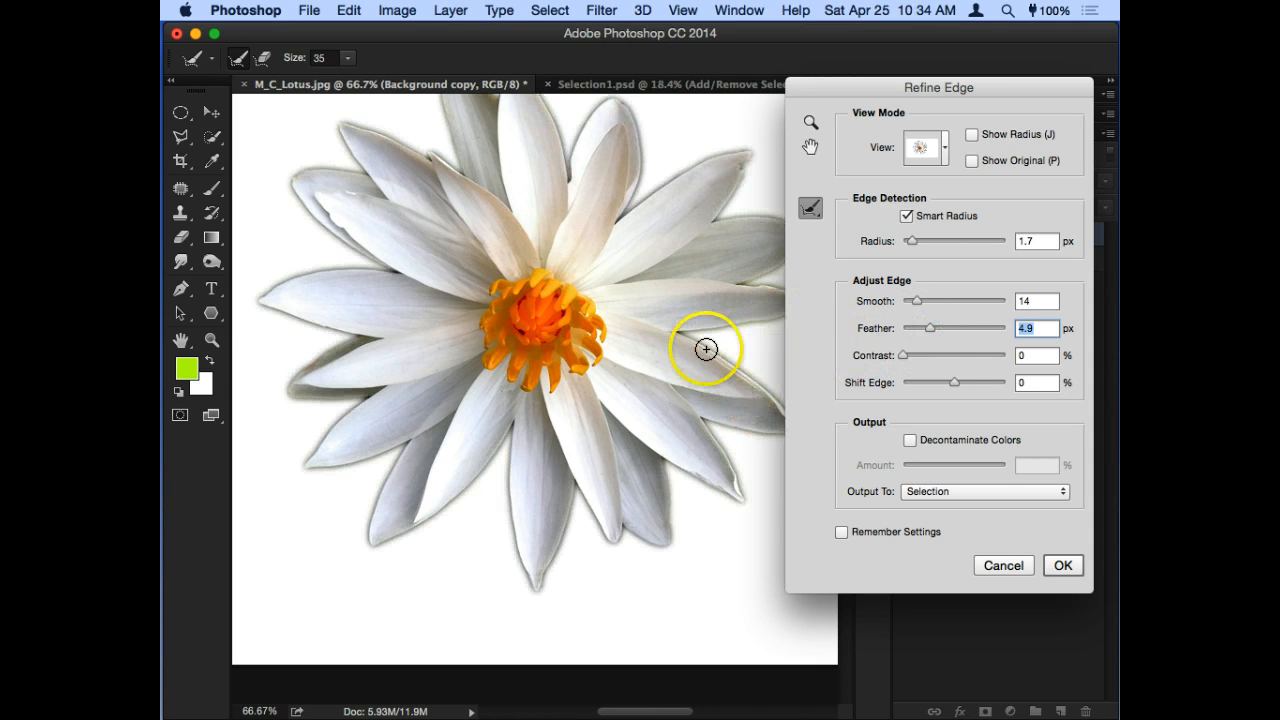
drag(930, 328, 999, 328)
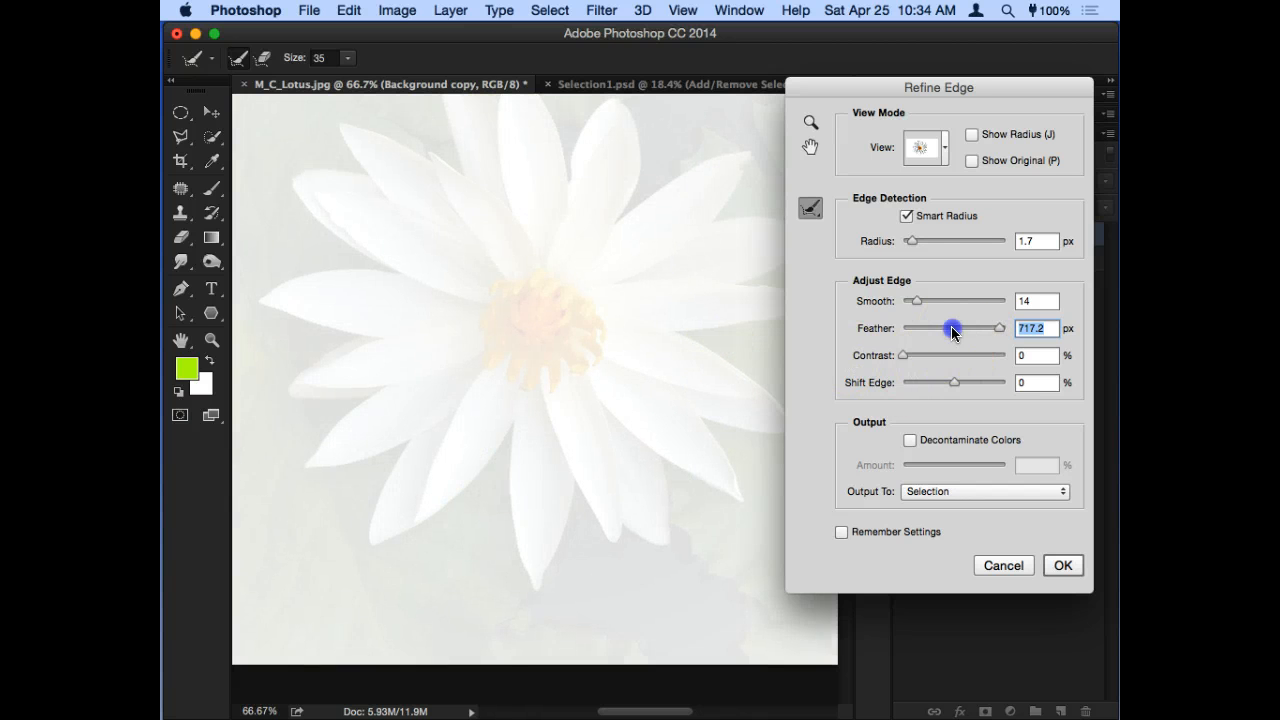
click(952, 330)
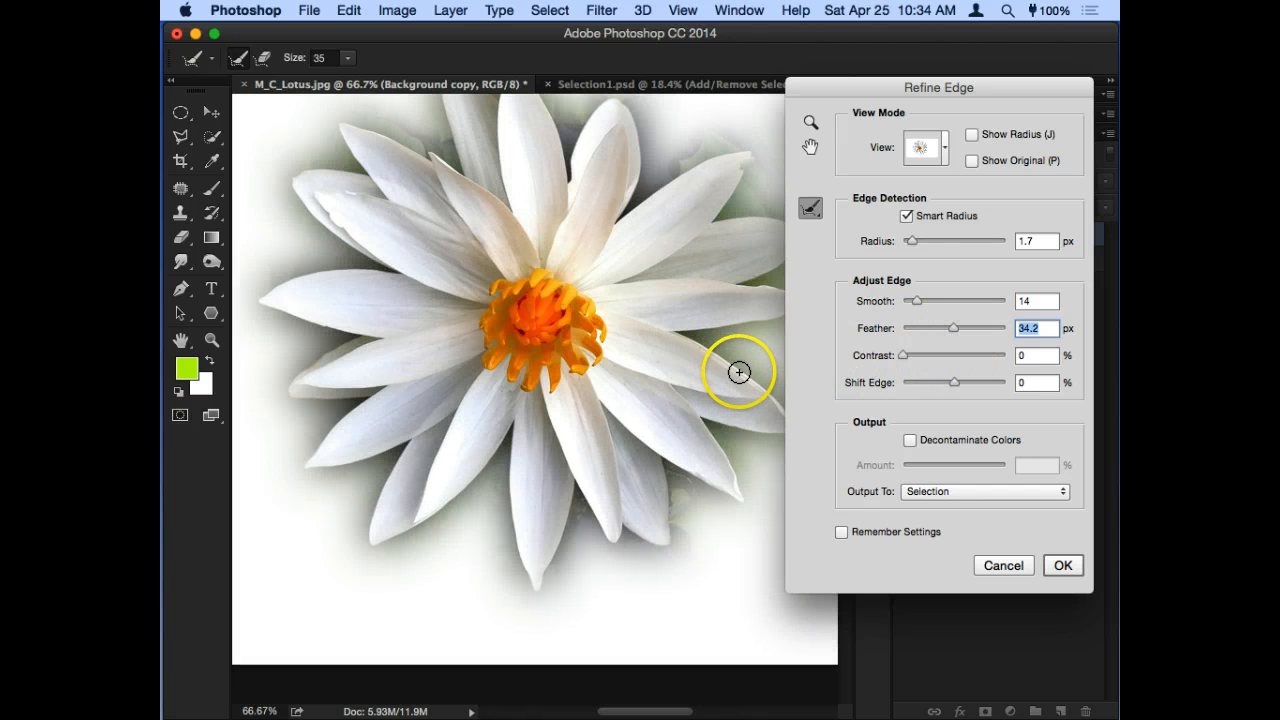
click(909, 330)
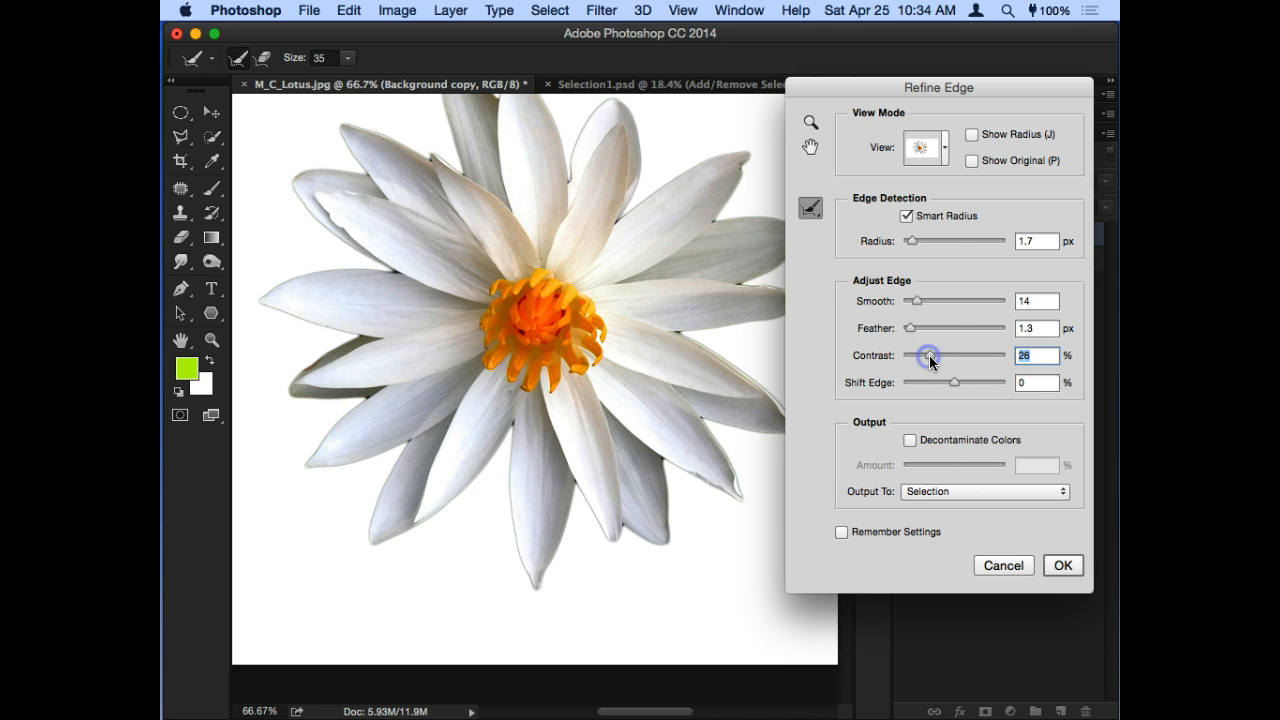
- Set the edge Contrast to 4% and Shift Edge to -60% to contract the selection
drag(960, 360, 906, 358)
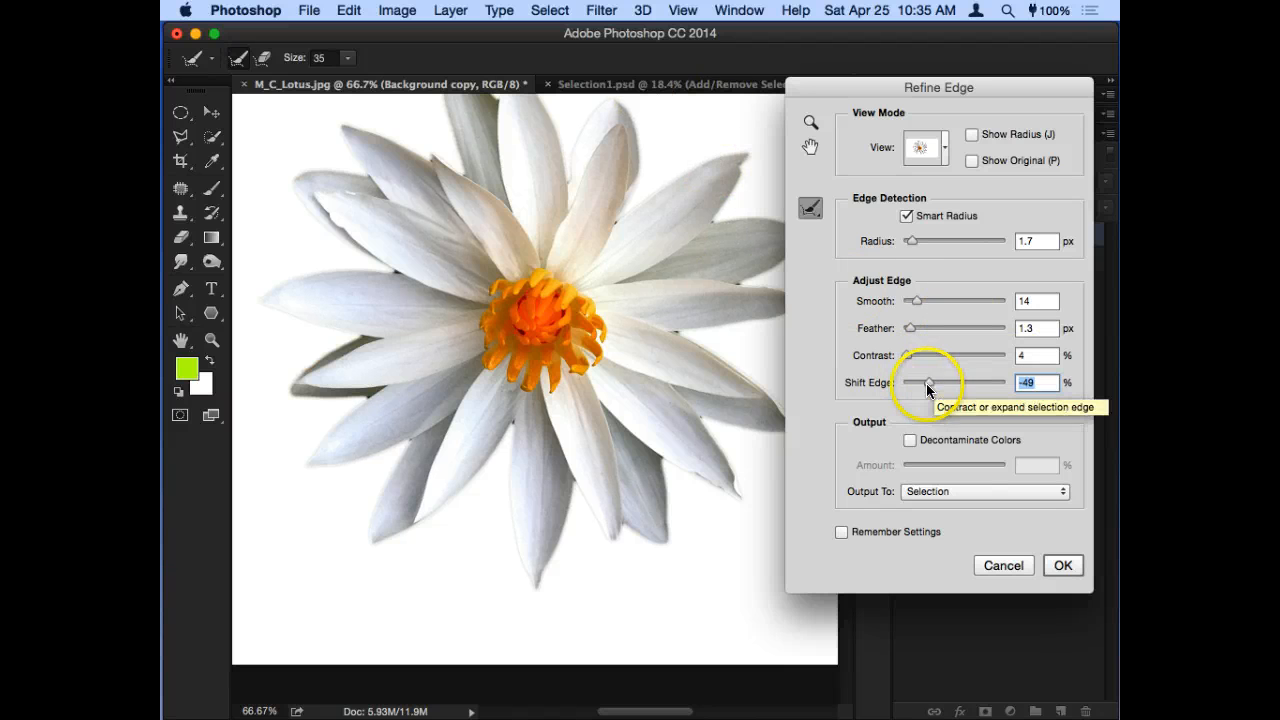
mouse_move(929, 383)
mouse_down()
mouse_move(1000, 389)
mouse_move(907, 396)
mouse_move(938, 388)
mouse_up()
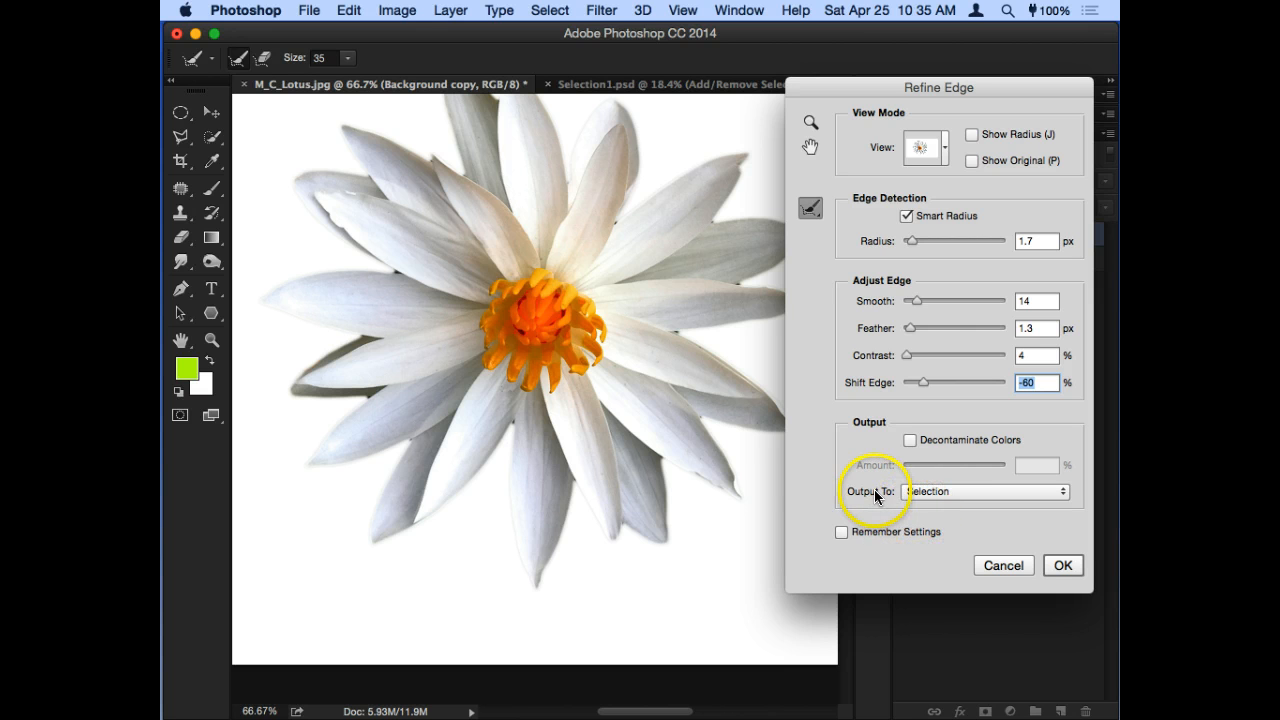
- Output the refined selection to a New Layer with Layer Mask and apply the refinement
click(958, 491)
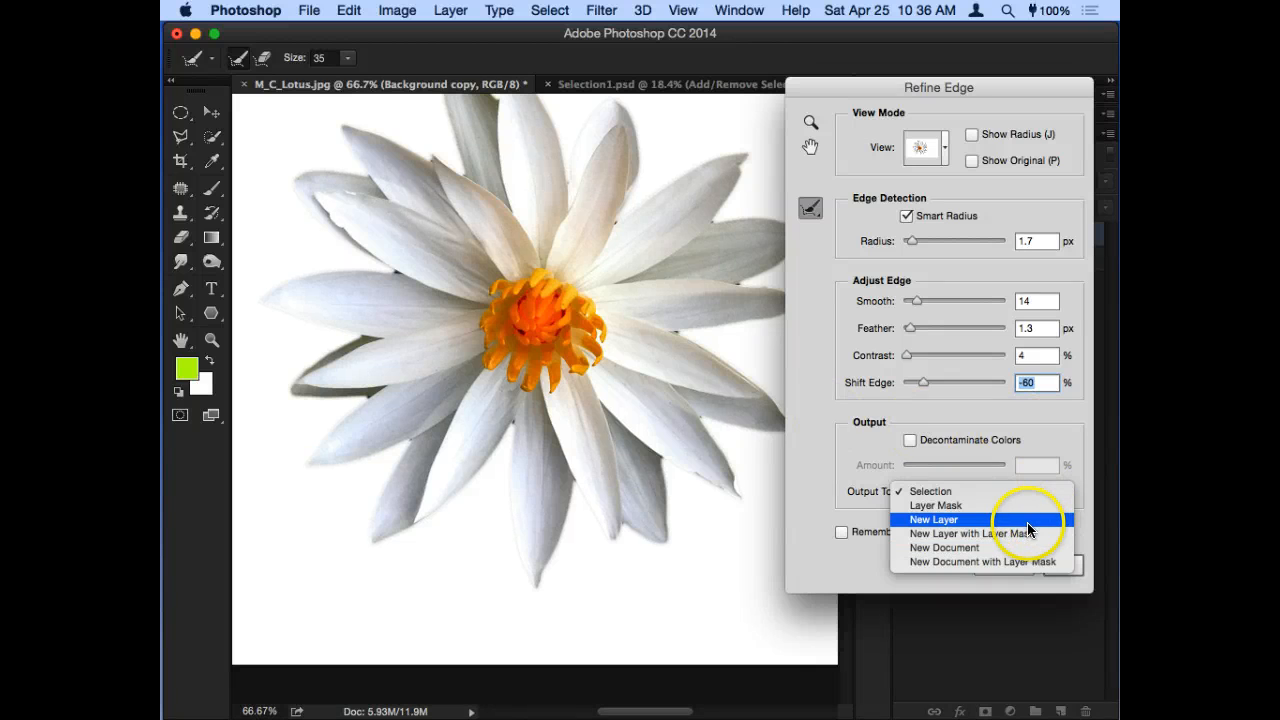
click(1015, 533)
click(1063, 565)
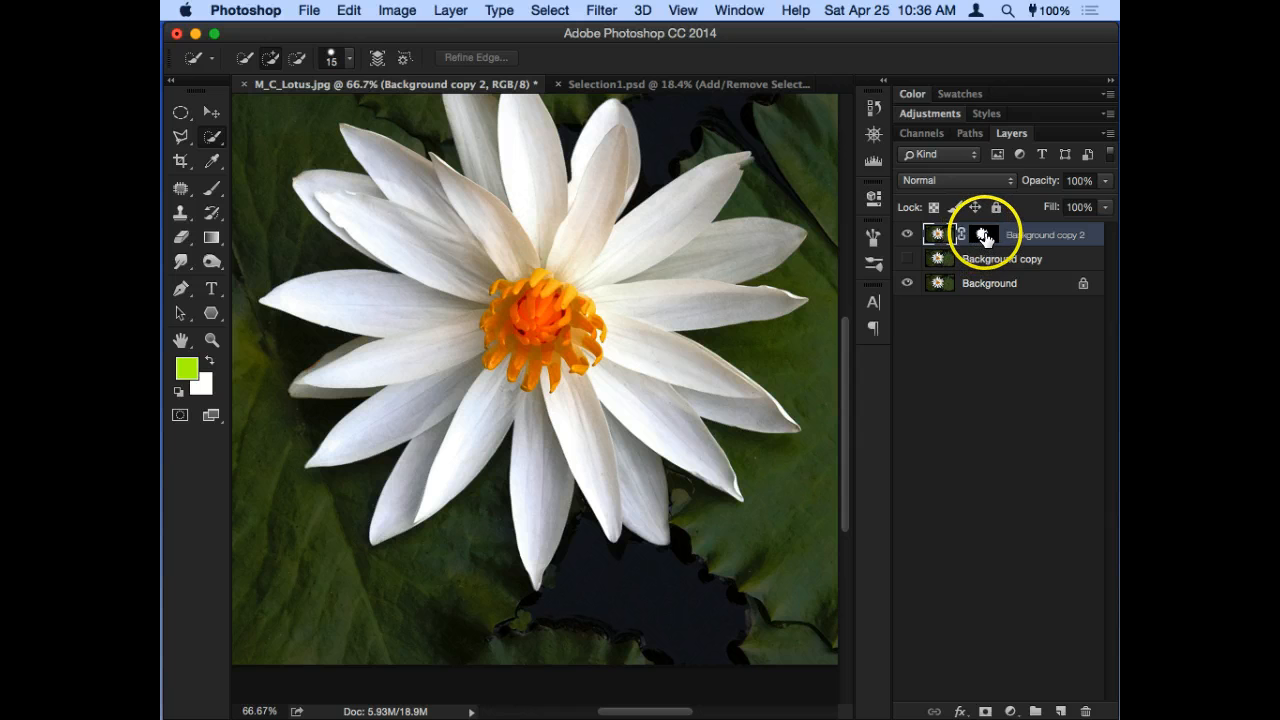
- Target the Background copy 2 layer mask, hide the Background layer, and brush black at size 30 over the flower's orange center
click(984, 236)
click(906, 284)
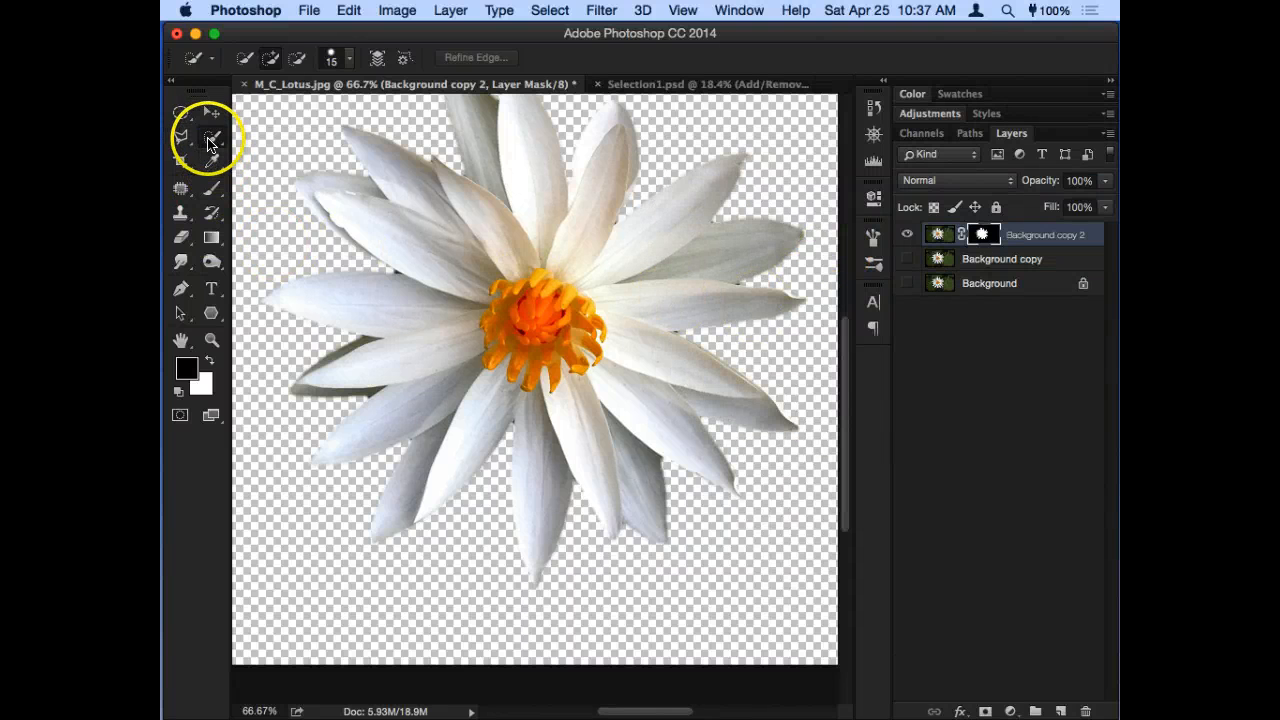
click(211, 188)
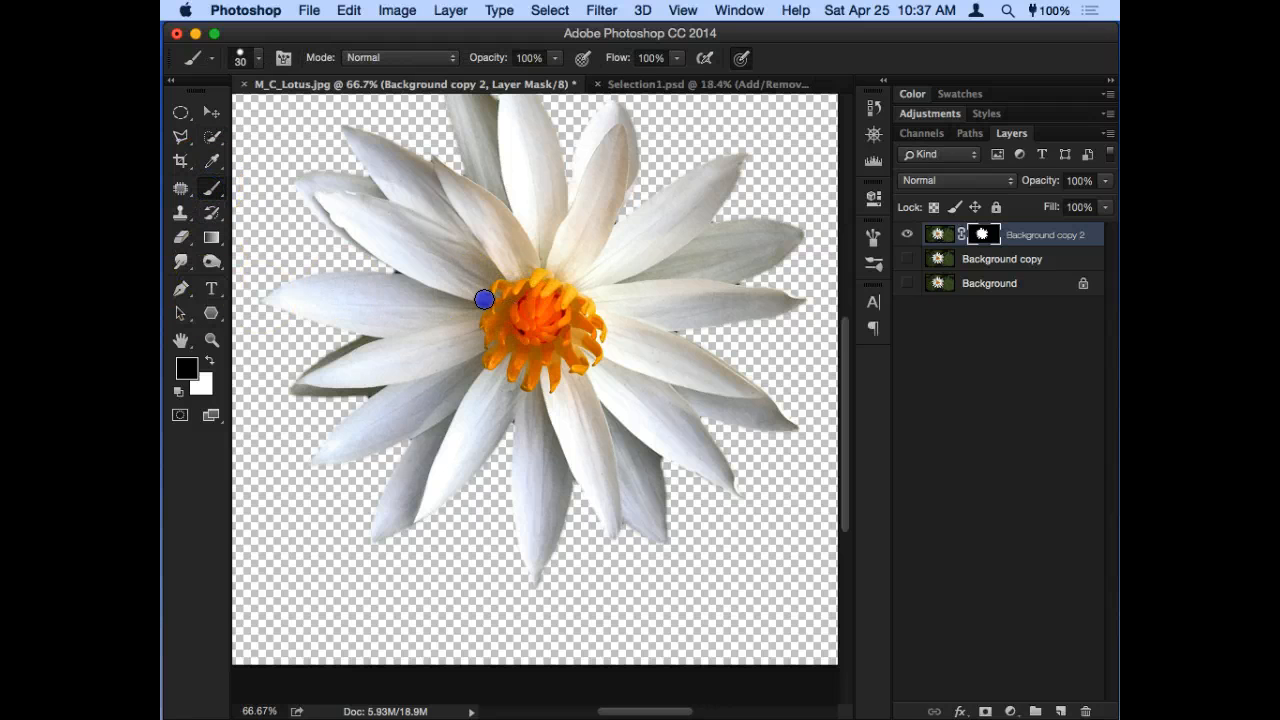
mouse_move(484, 299)
mouse_down()
mouse_move(527, 364)
mouse_move(516, 282)
mouse_move(495, 308)
mouse_move(562, 302)
mouse_move(500, 270)
mouse_move(545, 315)
mouse_up()
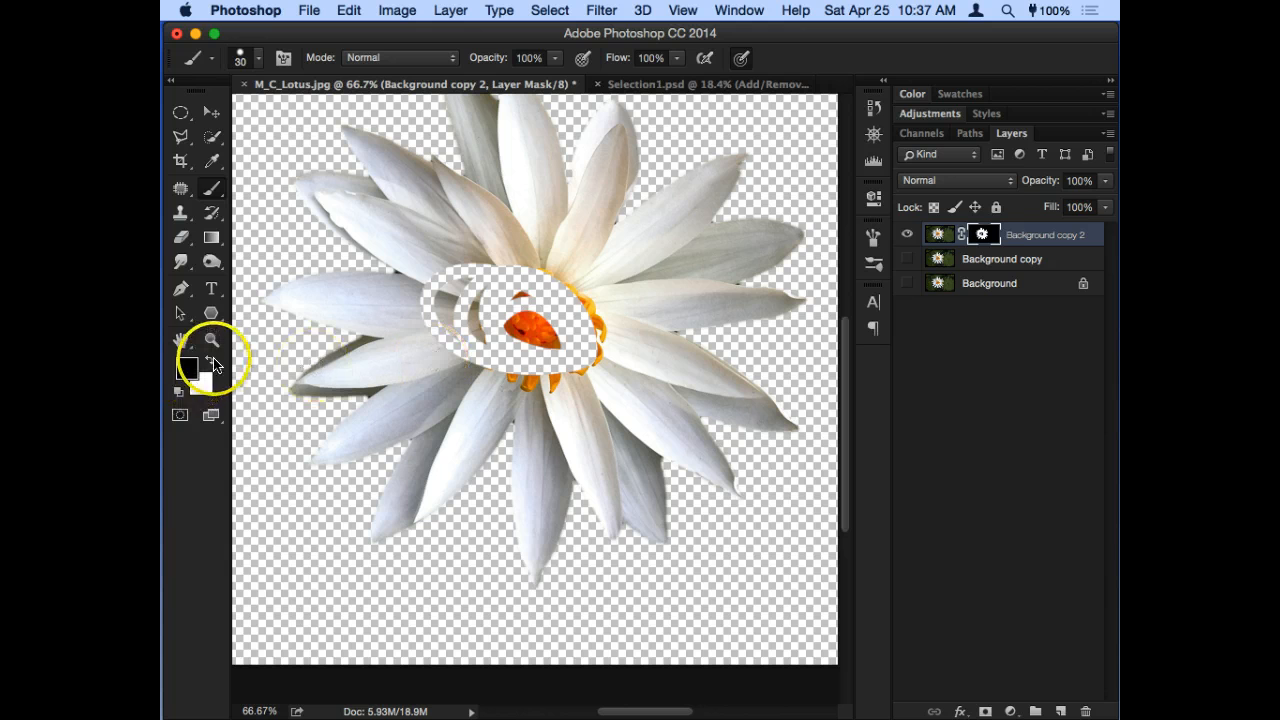
- Restore the flower's orange center by painting white on the layer mask, enlarging the brush to 80
click(210, 361)
mouse_move(474, 277)
mouse_down()
mouse_move(457, 327)
mouse_move(542, 338)
mouse_move(431, 312)
mouse_move(452, 279)
mouse_move(428, 305)
mouse_move(431, 279)
mouse_move(451, 310)
mouse_move(482, 277)
mouse_move(496, 304)
mouse_move(474, 343)
mouse_up()
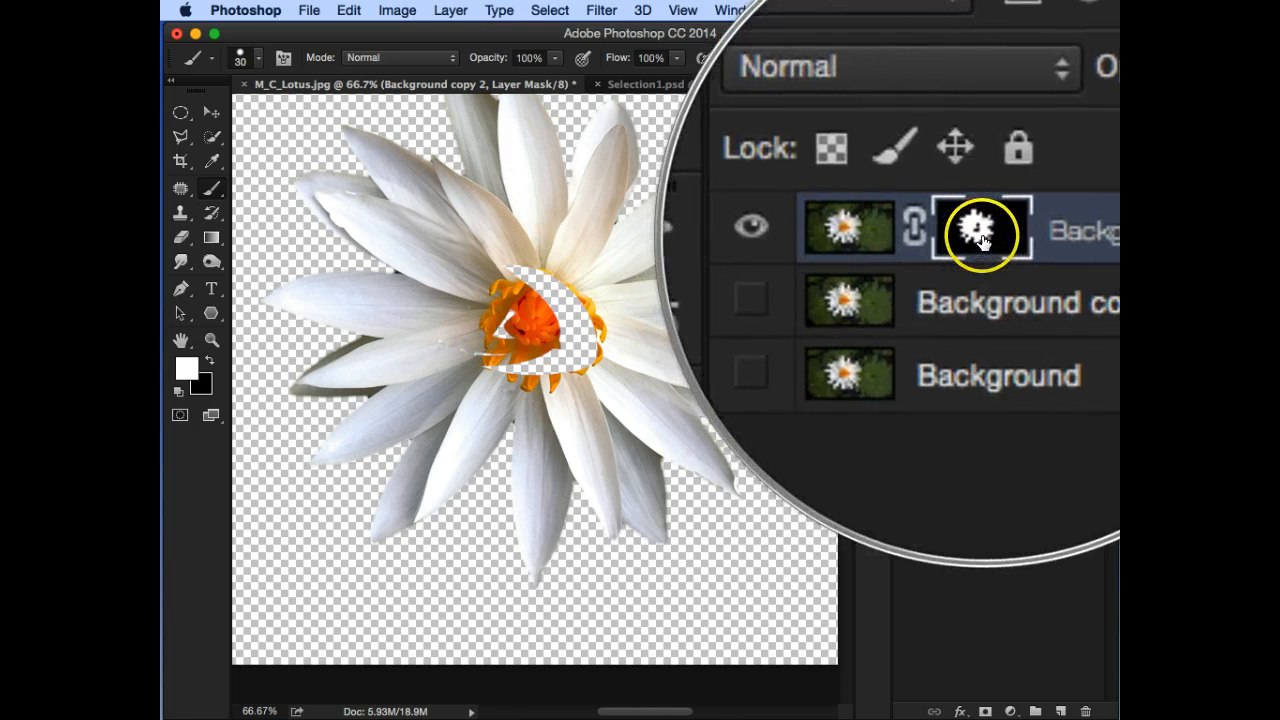
key(bracketright)
key(bracketright)
key(bracketright)
key(bracketright)
key(bracketright)
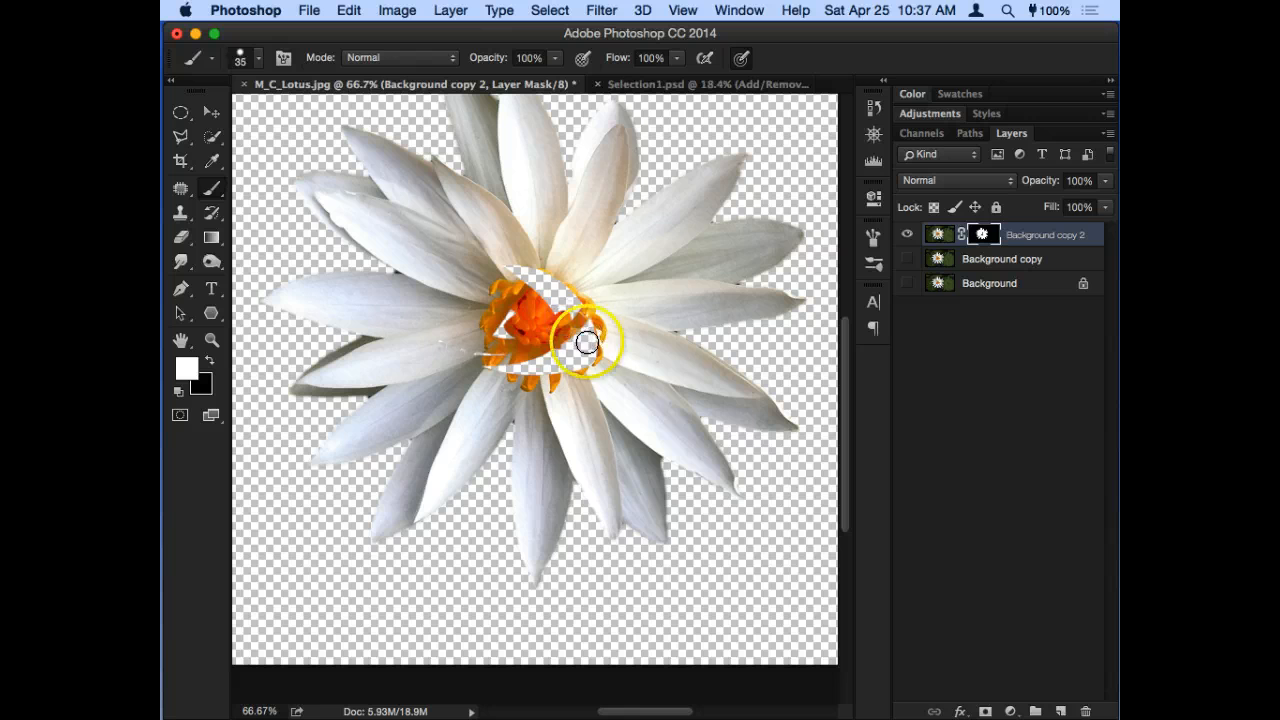
mouse_move(586, 337)
mouse_down()
mouse_move(512, 371)
mouse_move(557, 354)
mouse_move(491, 345)
mouse_move(512, 345)
mouse_move(515, 291)
mouse_move(485, 298)
mouse_move(460, 332)
mouse_move(545, 276)
mouse_move(562, 352)
mouse_move(580, 348)
mouse_move(492, 365)
mouse_move(511, 391)
mouse_move(589, 344)
mouse_move(486, 315)
mouse_move(446, 337)
mouse_move(506, 295)
mouse_move(560, 343)
mouse_move(535, 301)
mouse_move(569, 347)
mouse_move(525, 335)
mouse_move(575, 345)
mouse_move(546, 281)
mouse_move(596, 314)
mouse_move(544, 295)
mouse_move(575, 338)
mouse_up()
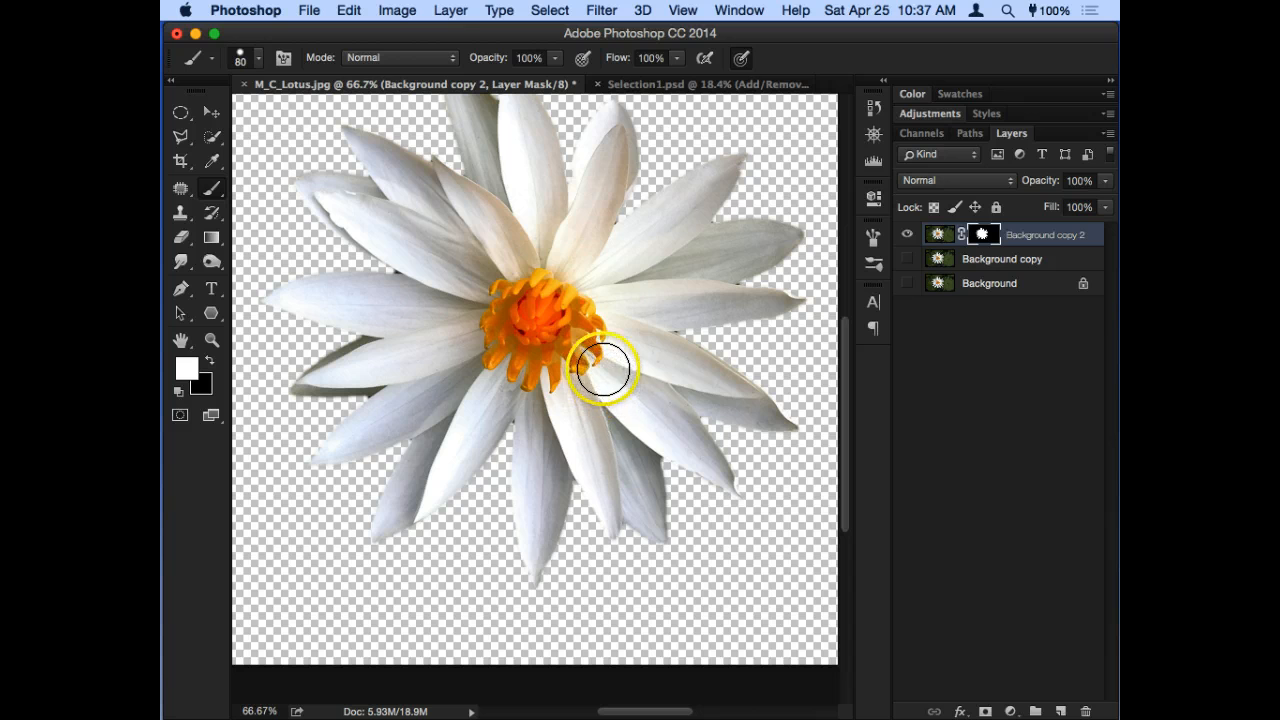
- Switch to the Move tool, disable and re-enable the Background copy 2 layer mask, and load the mask as a selection
key(v)
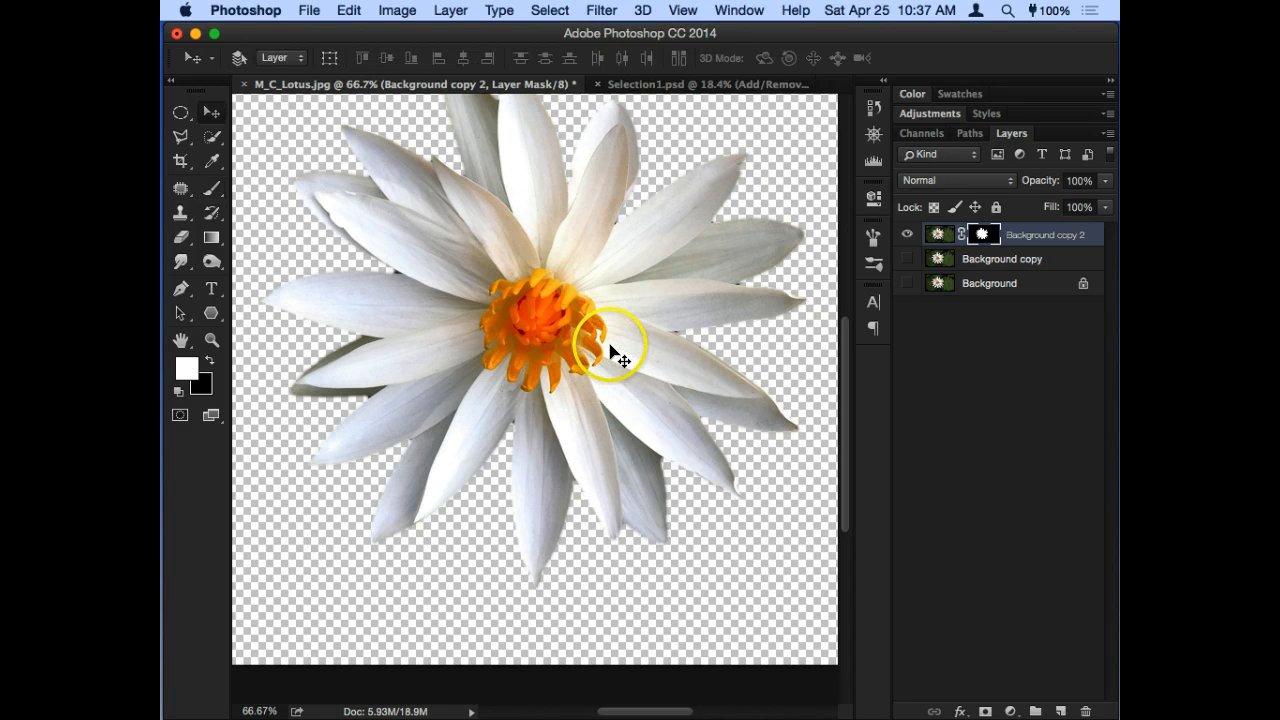
shift+click(987, 240)
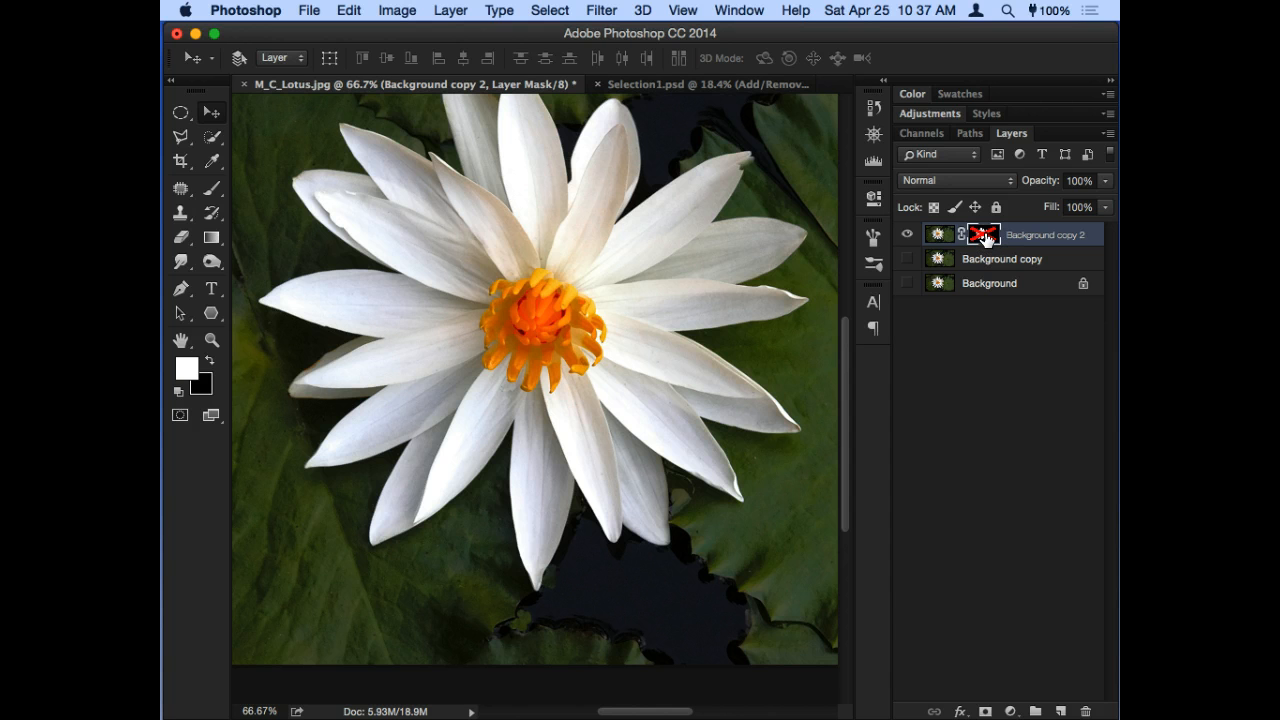
shift+click(983, 236)
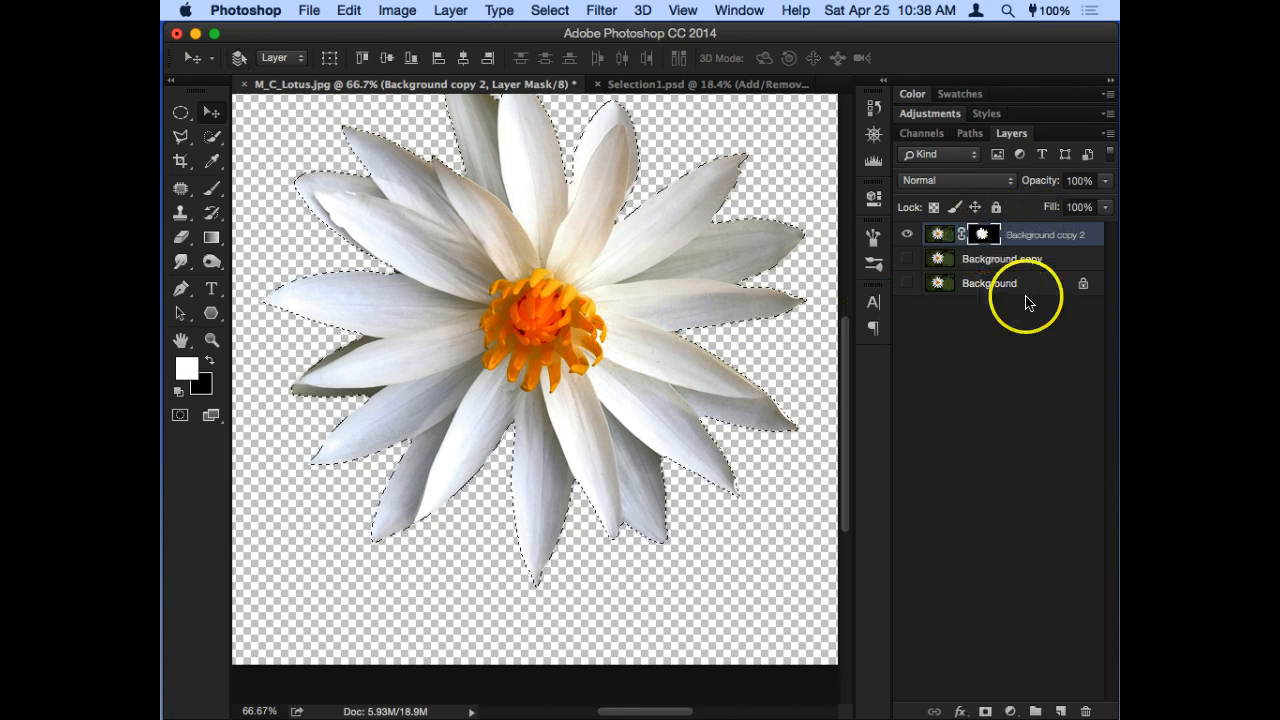
- Fit the whole image in the window and toggle the layer mask off and back on to compare the cutout with the original
key(super+minus)
key(super+0)
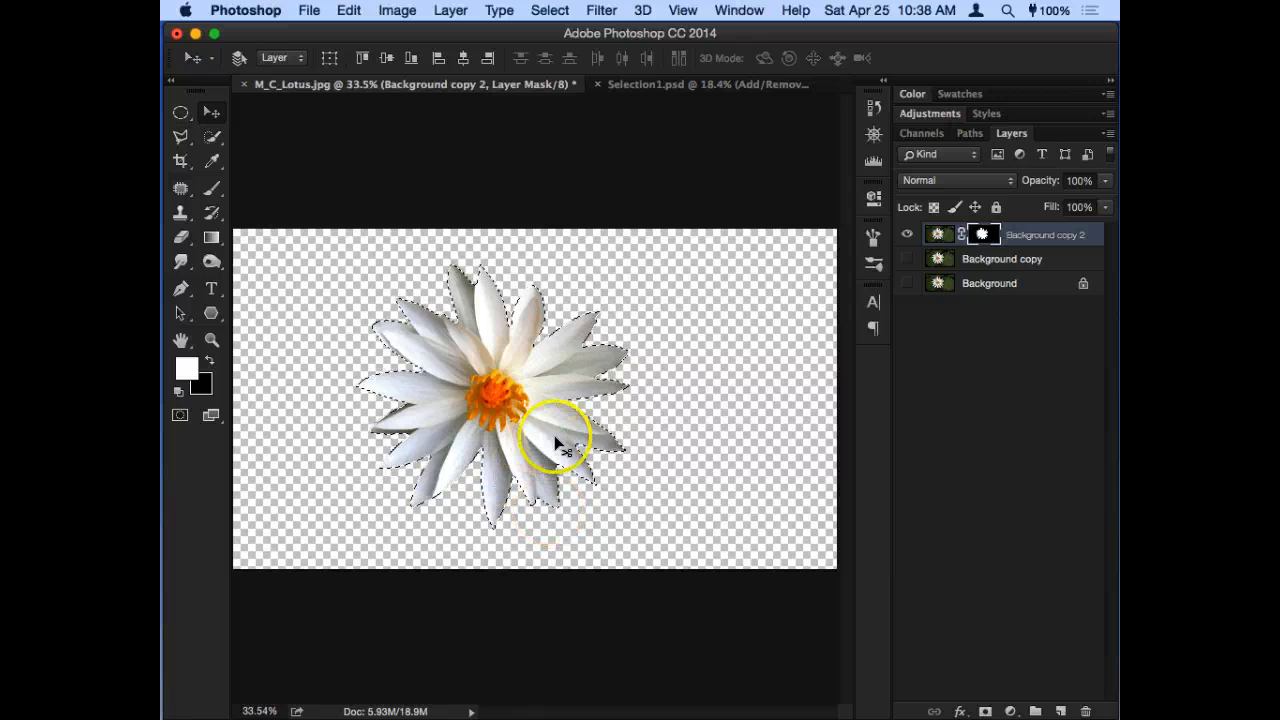
shift+click(981, 235)
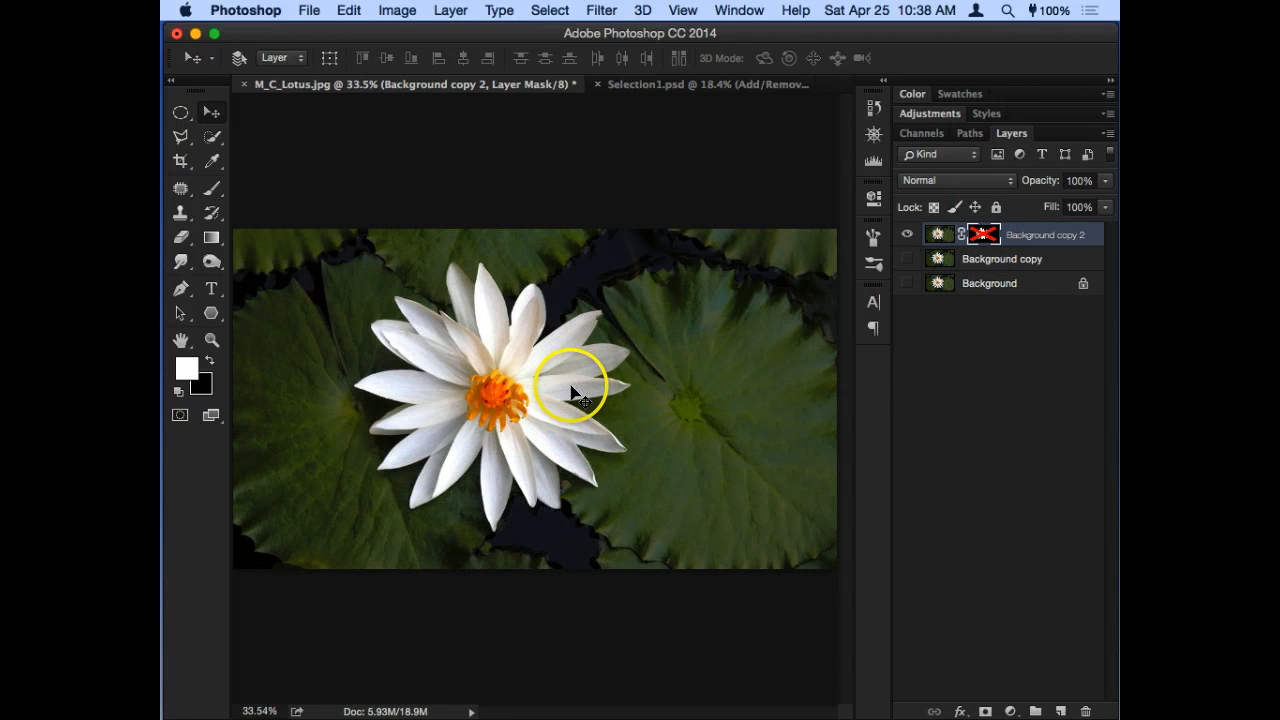
shift+click(981, 238)
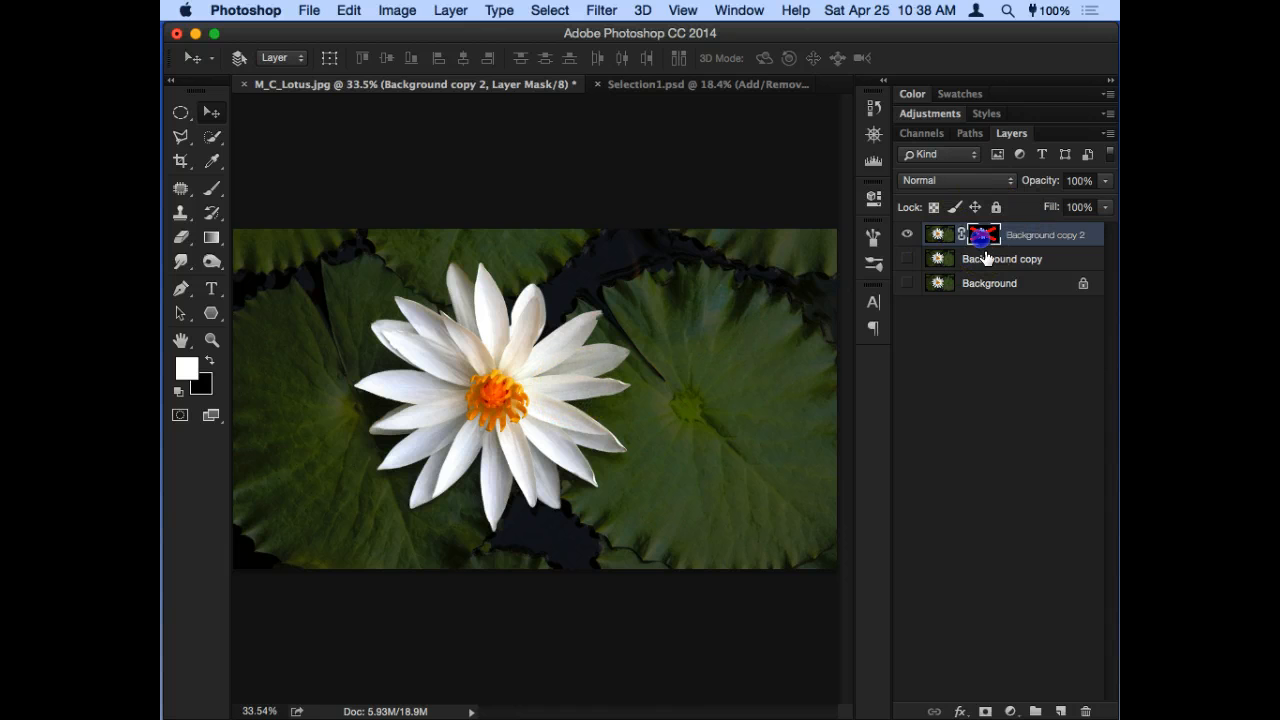